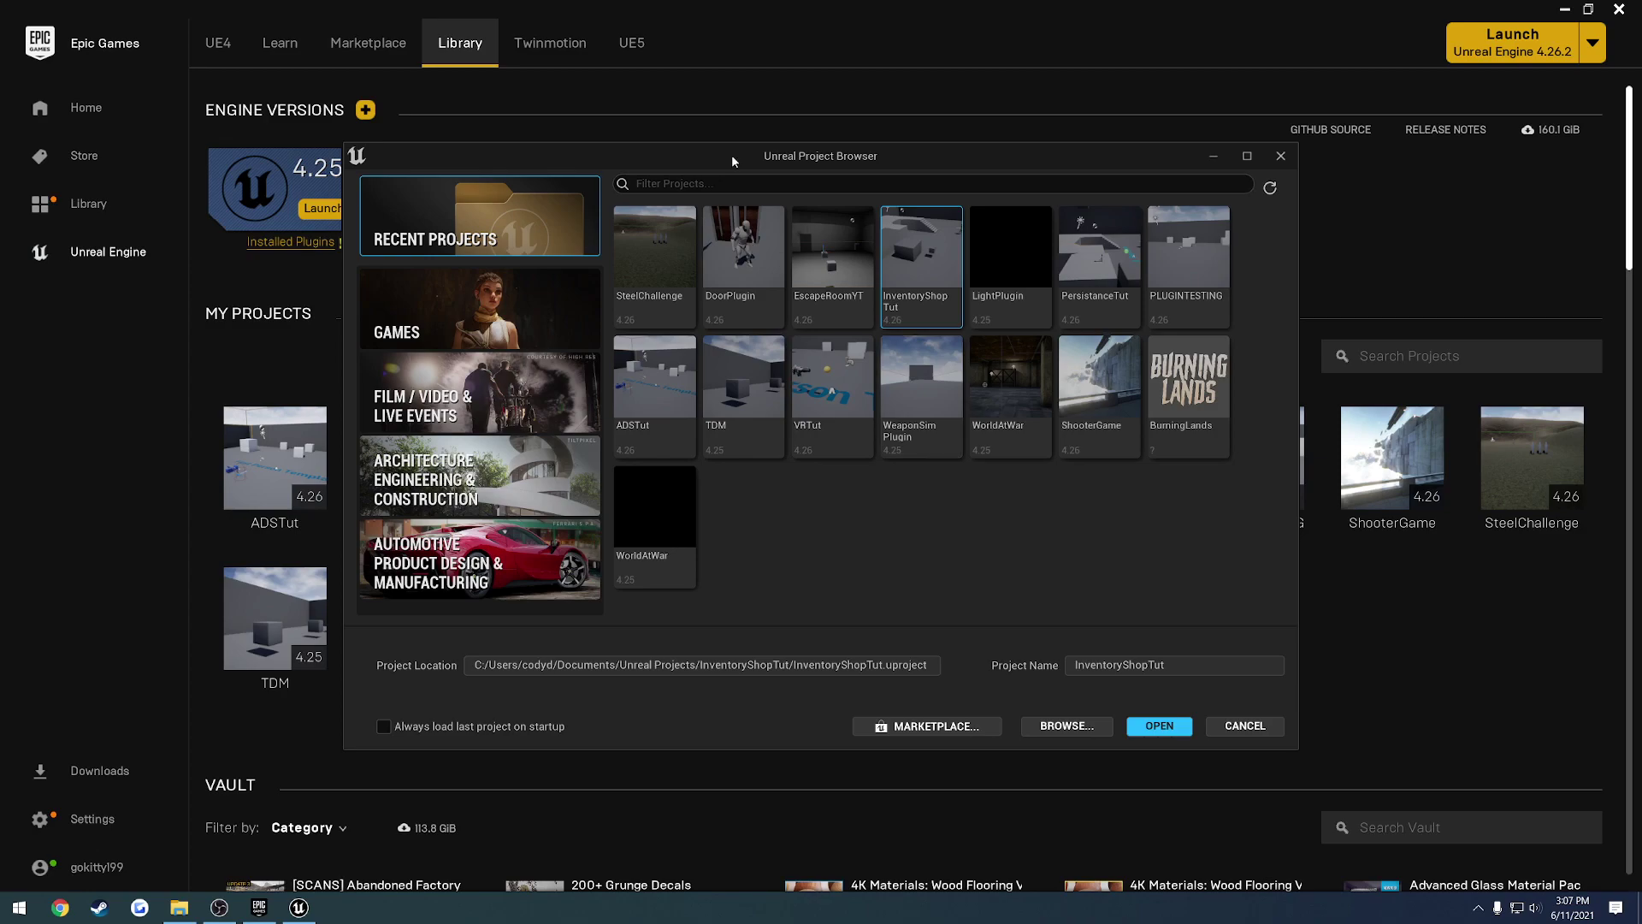
- Open the InventoryShopTut project from the recent projects and reveal the additional conversion options
drag(732, 154, 732, 288)
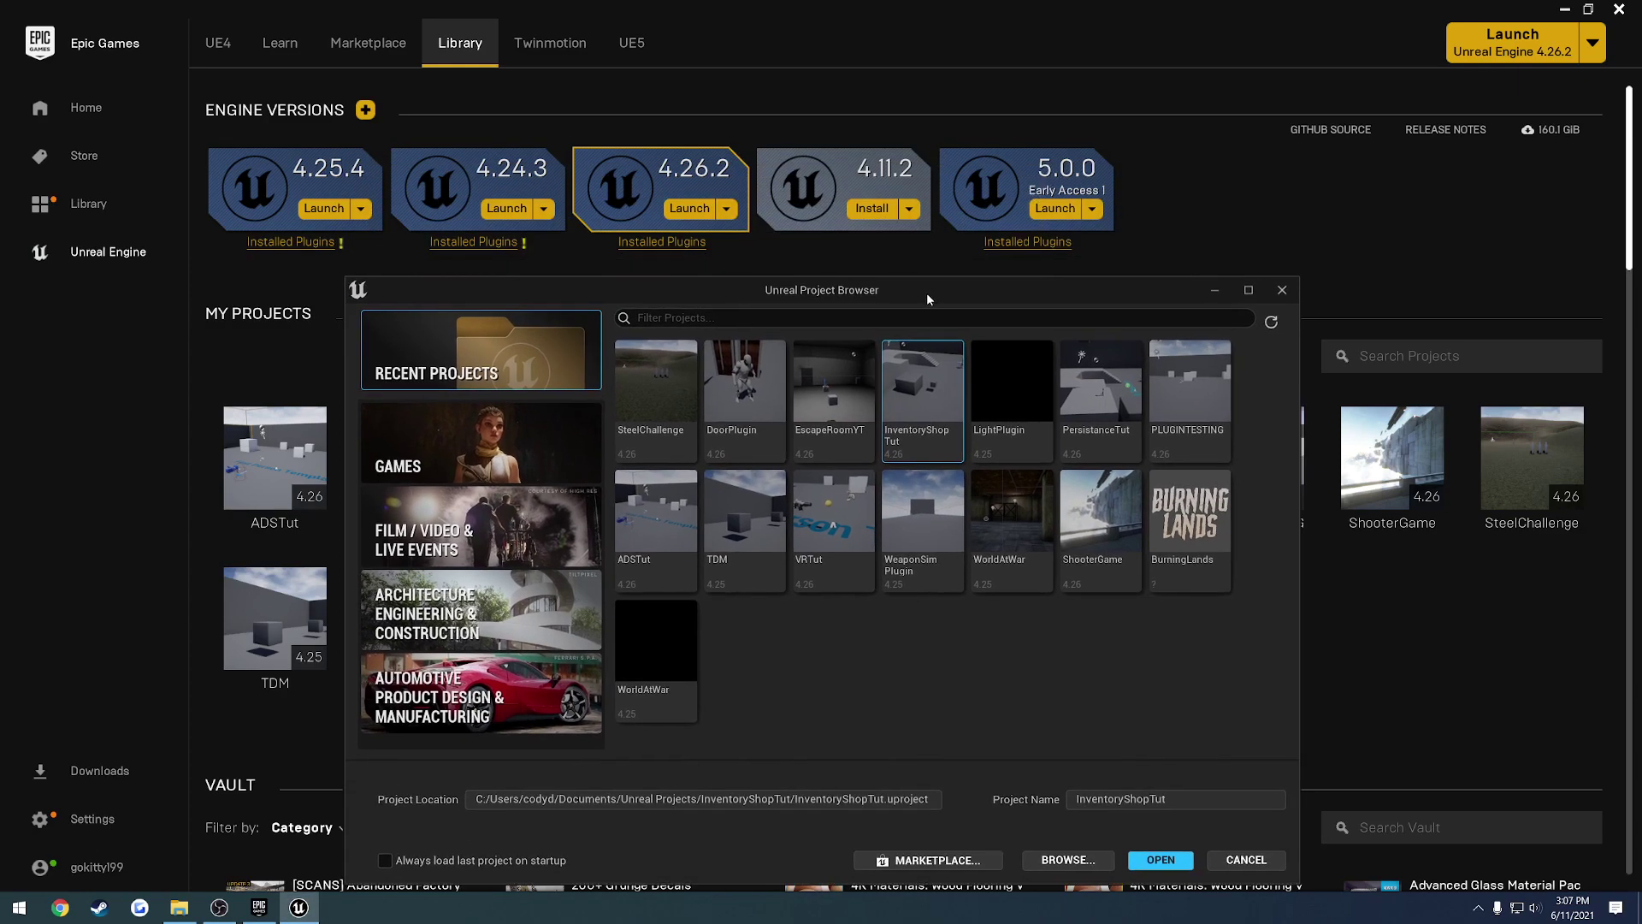
drag(927, 294, 913, 219)
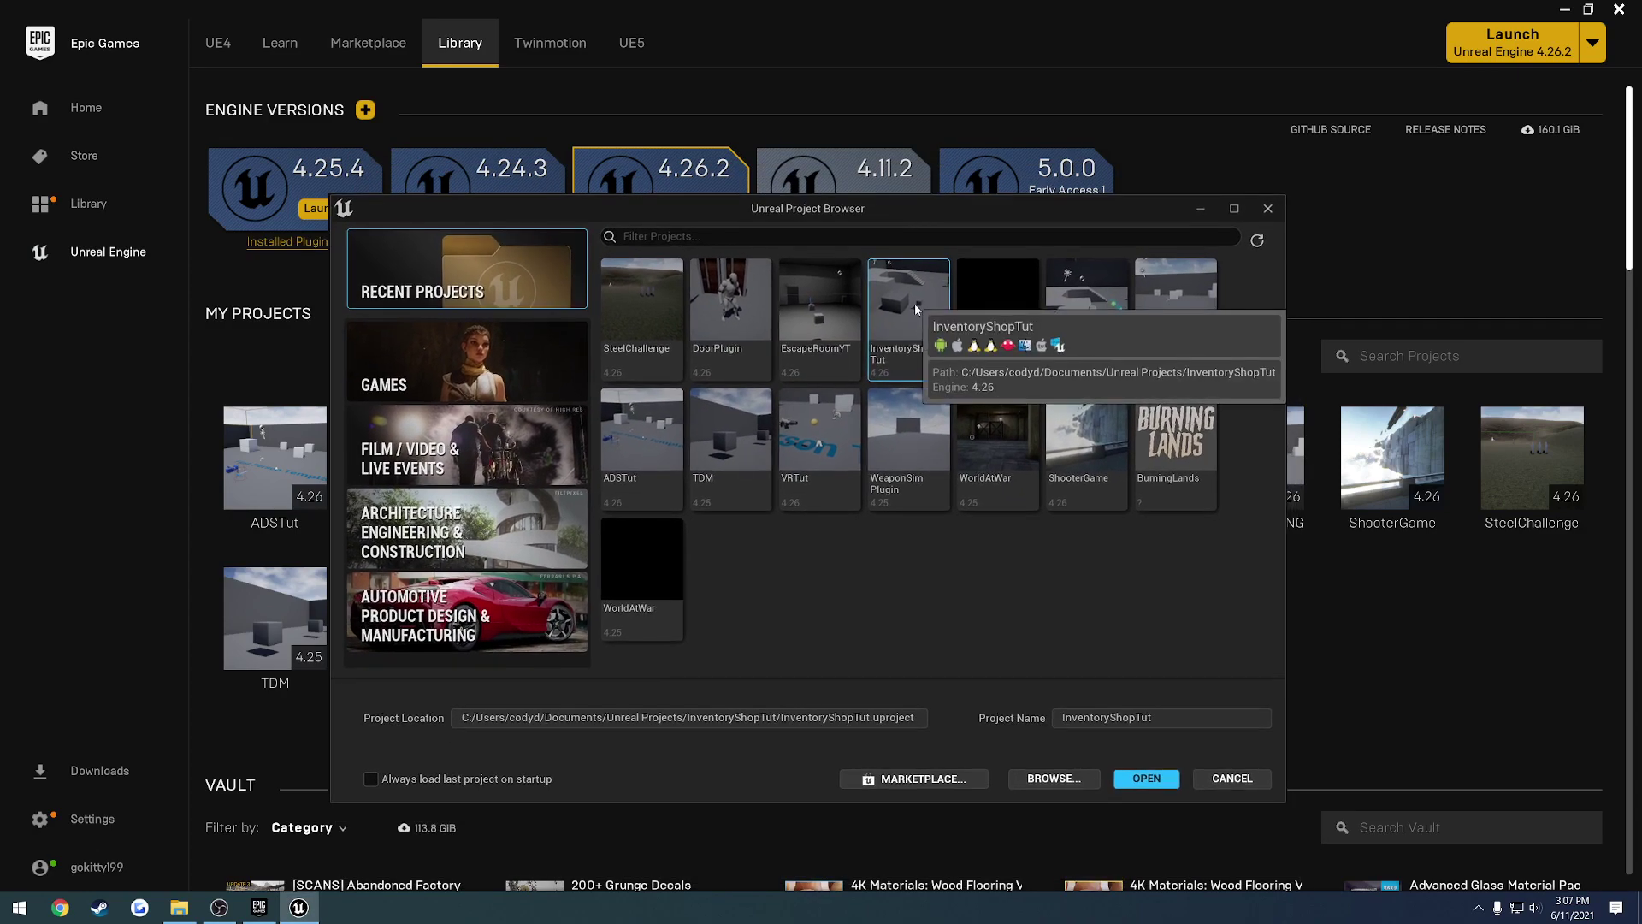
click(1146, 778)
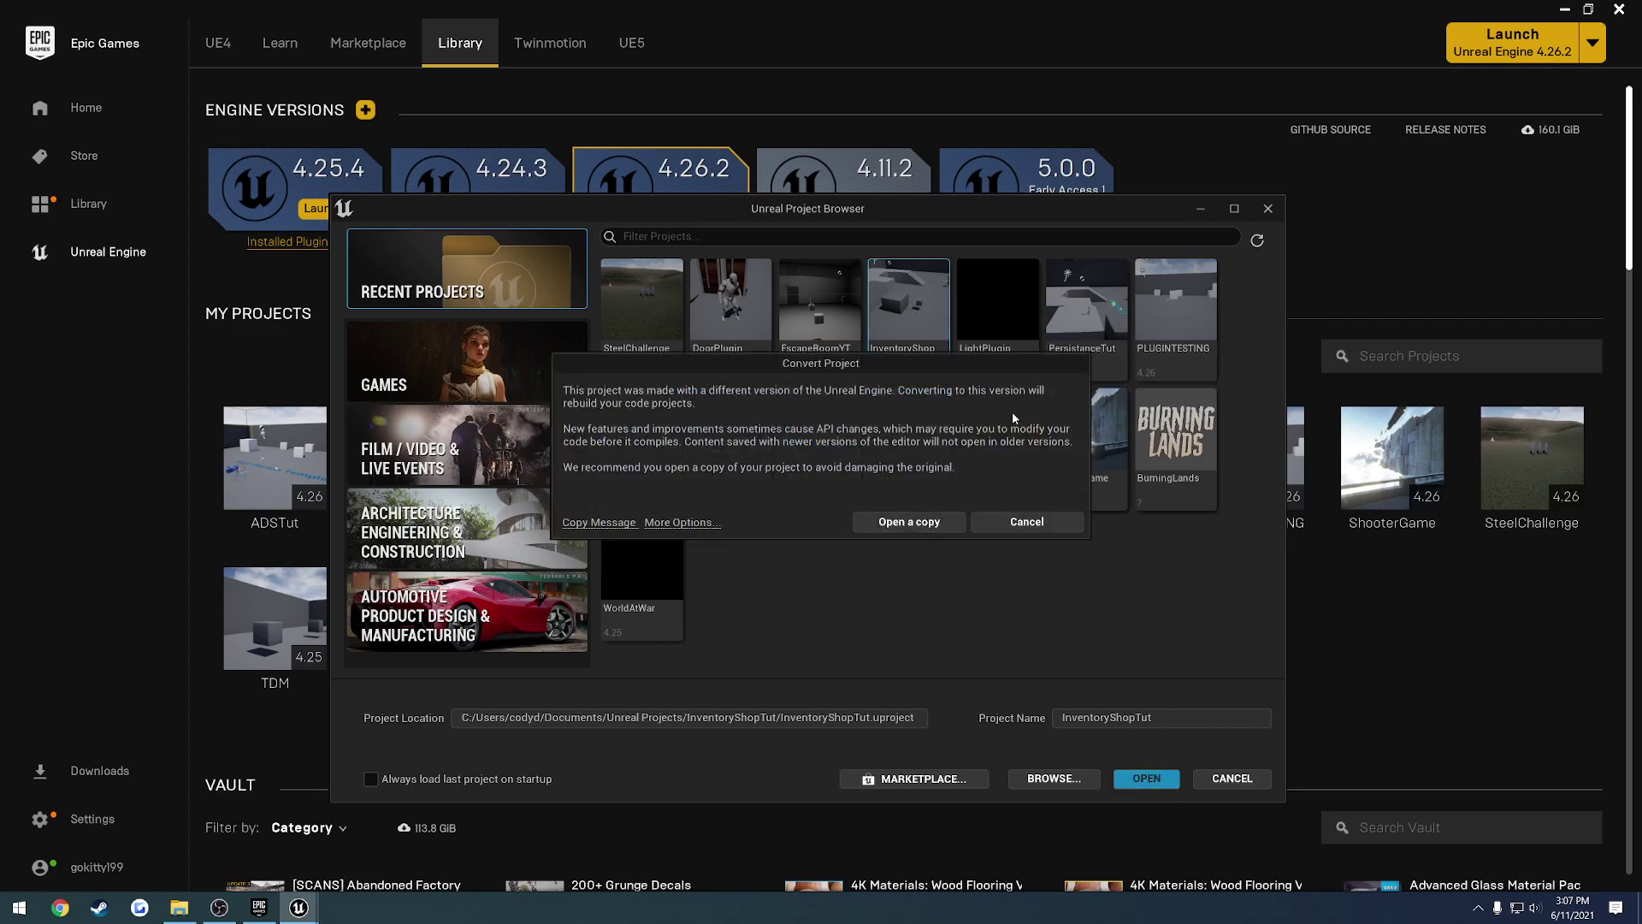
click(682, 522)
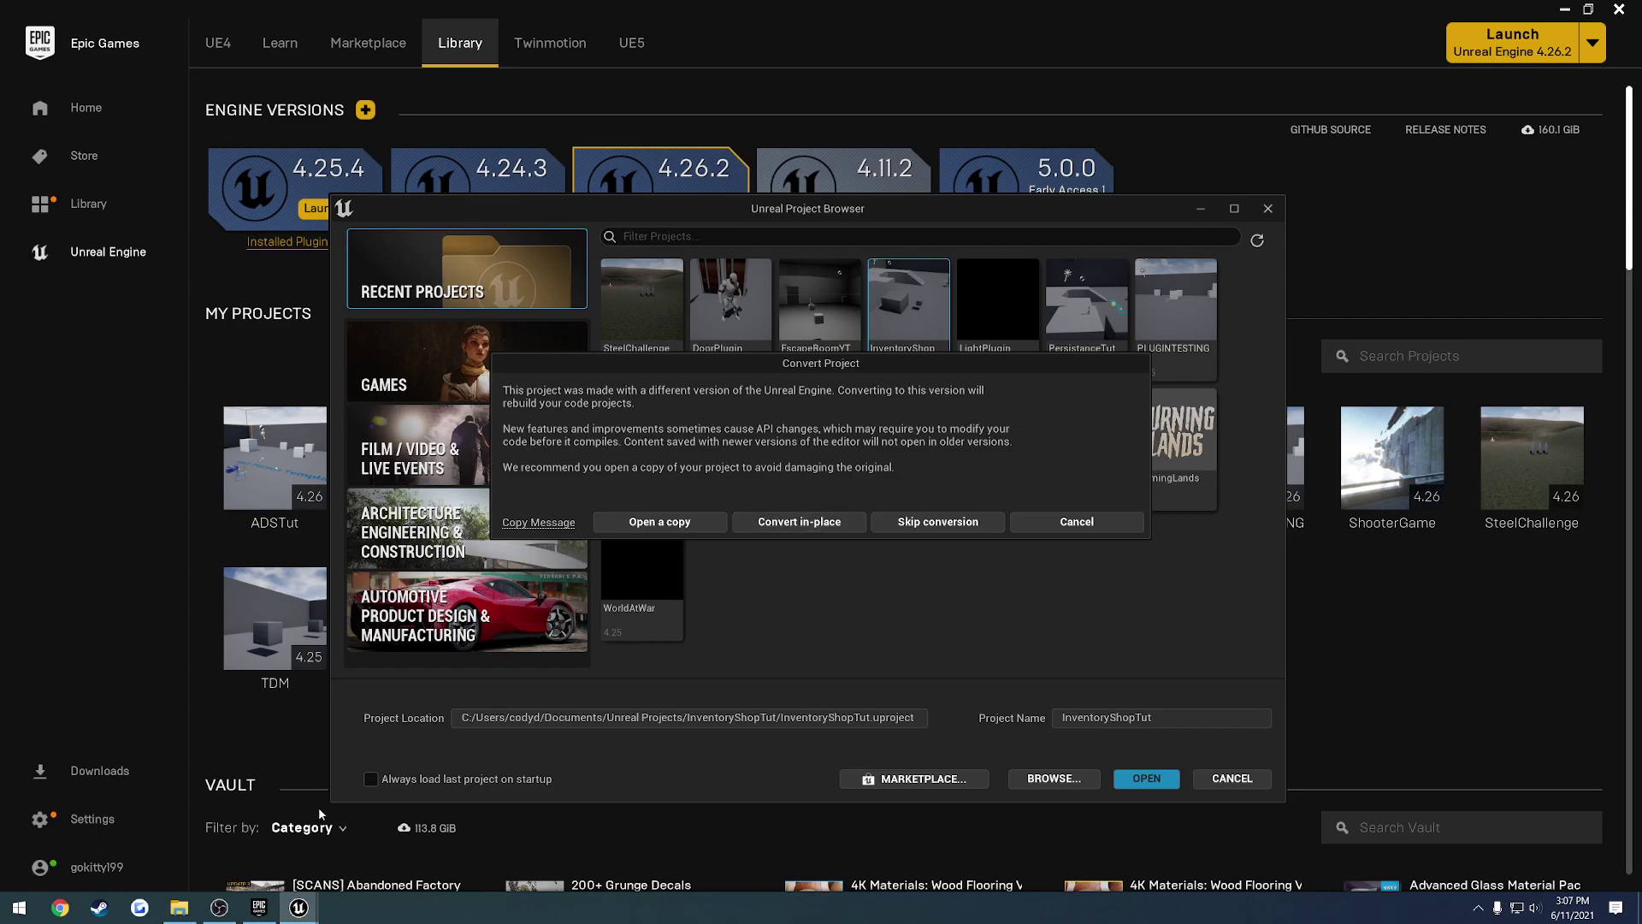
- Switch to File Explorer, browse to the InventoryShopTut project folder and select all of its contents
click(179, 908)
drag(1389, 774, 1336, 456)
click(1423, 751)
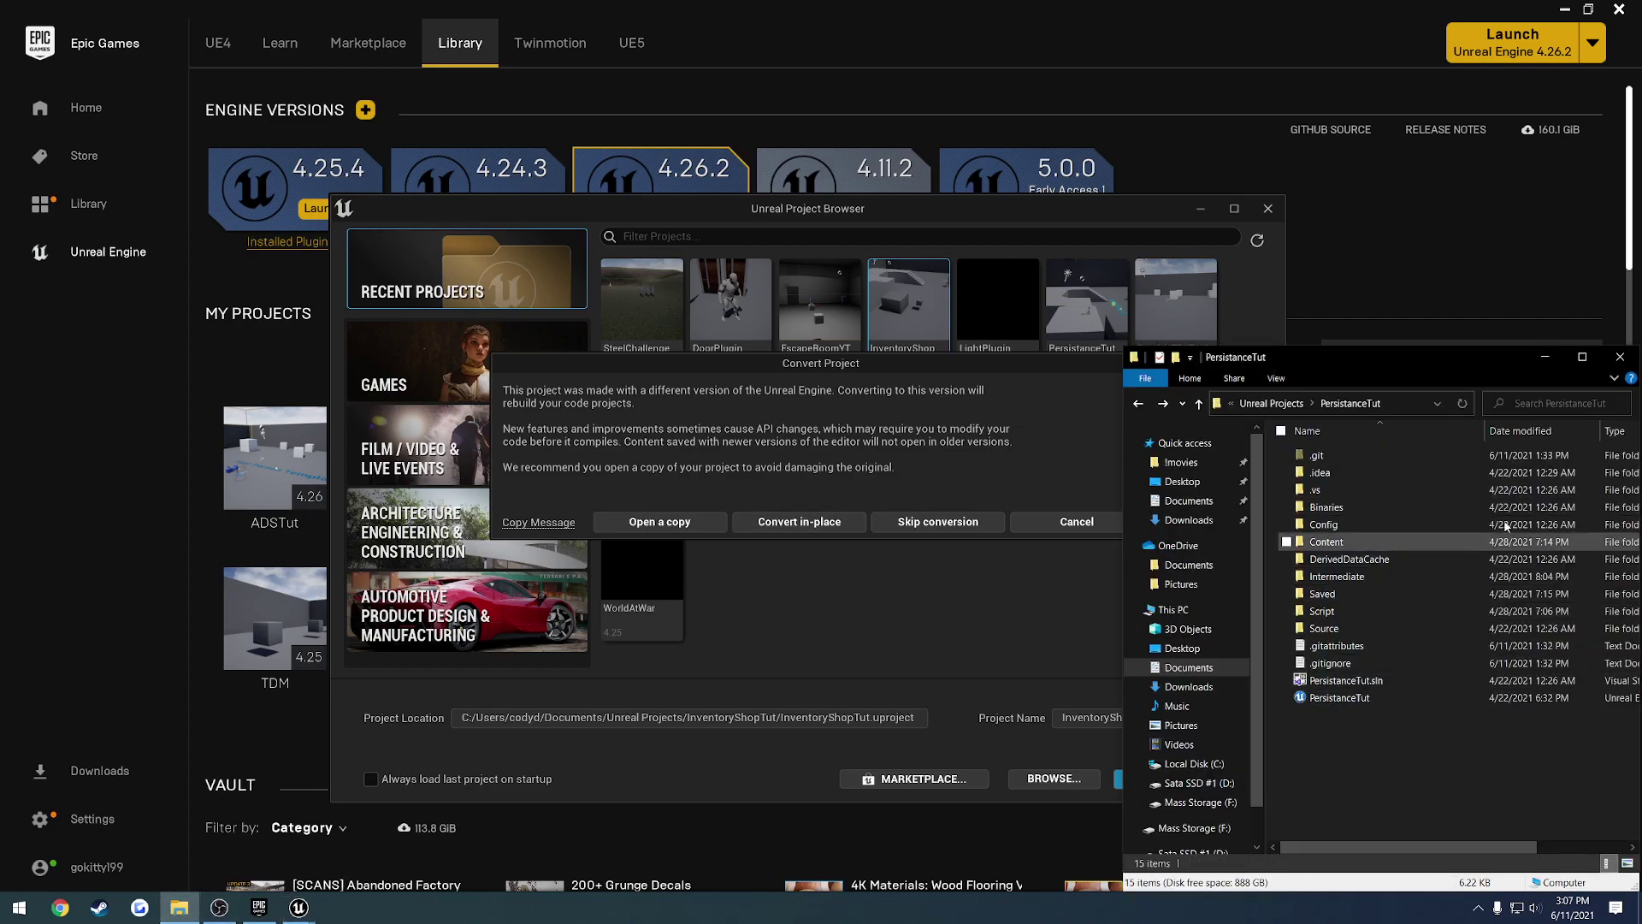
key(alt+Up)
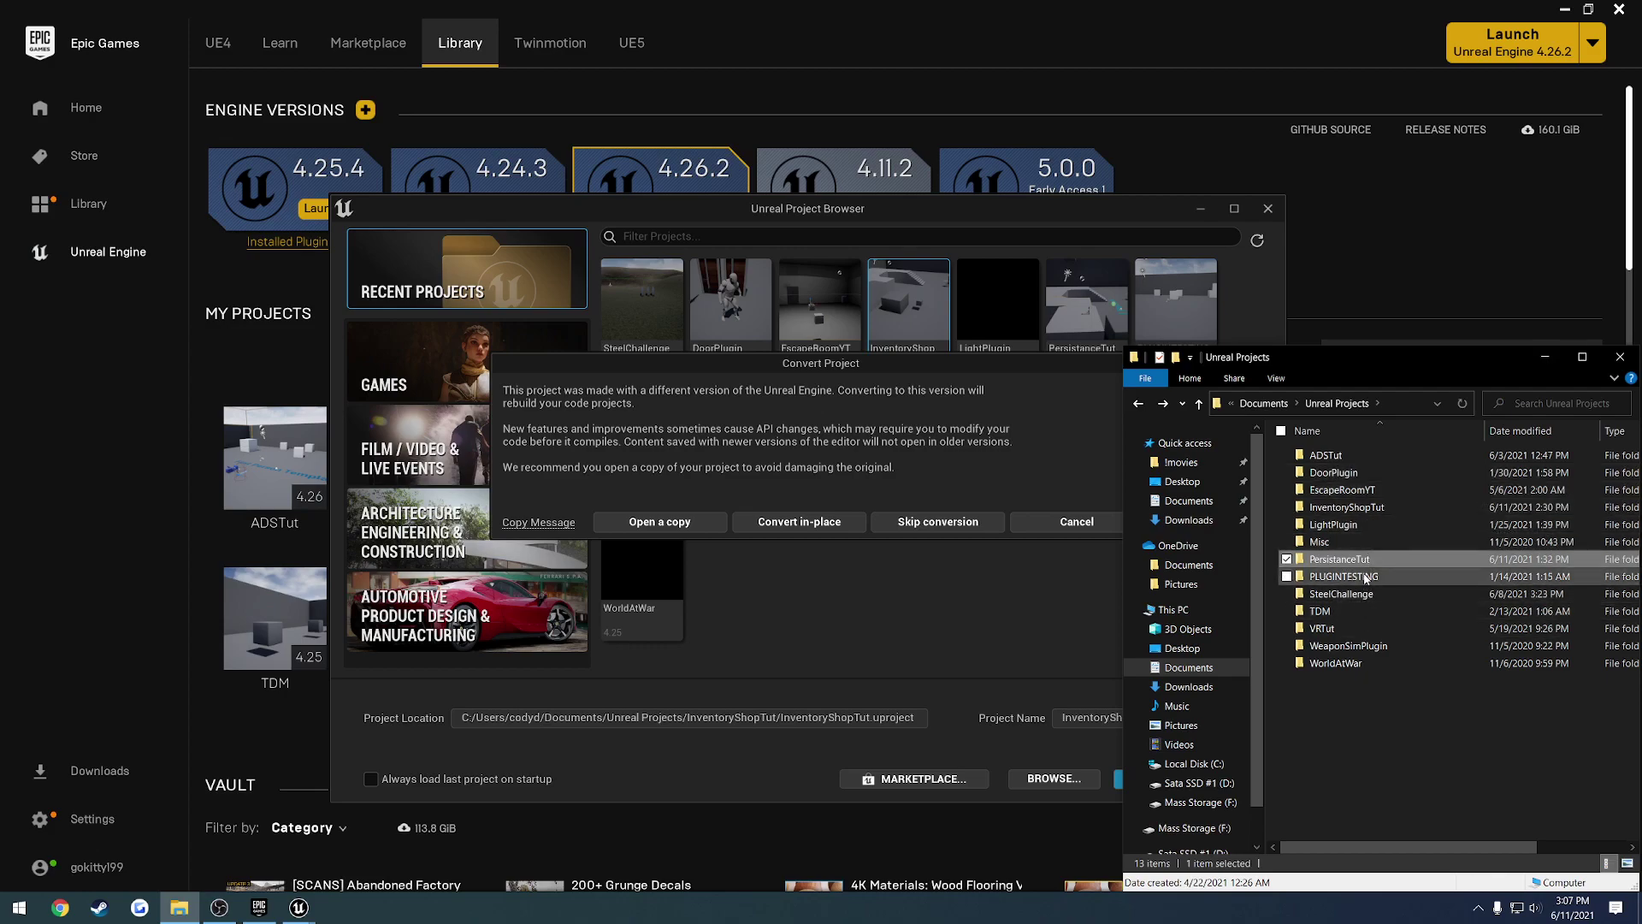
double_click(1386, 507)
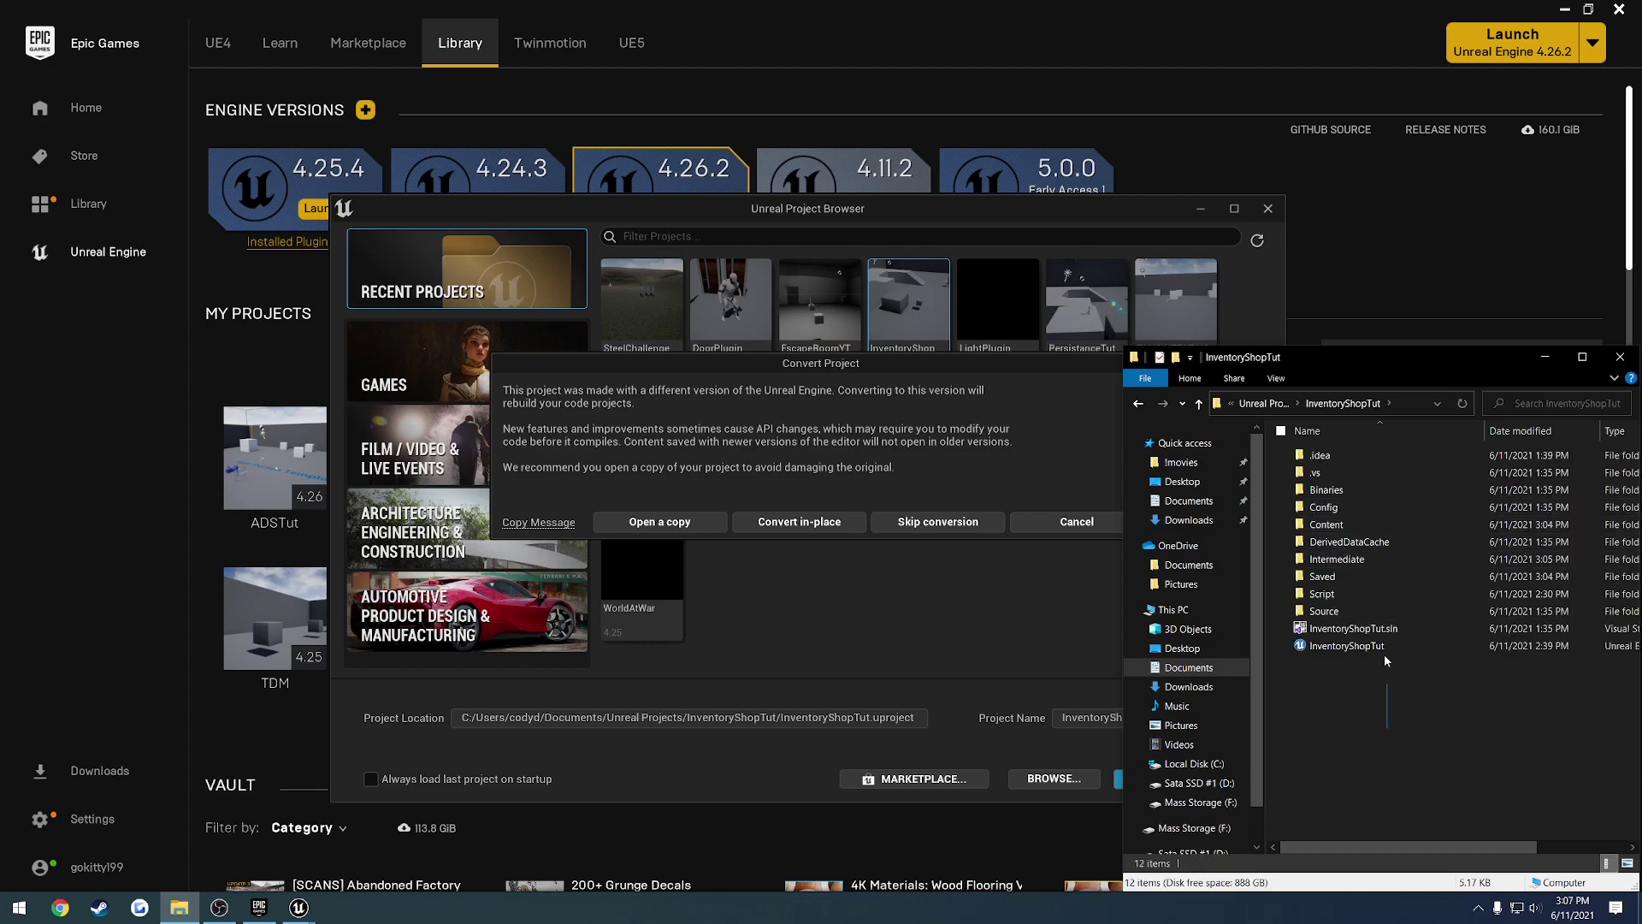
key(ctrl+a)
click(966, 453)
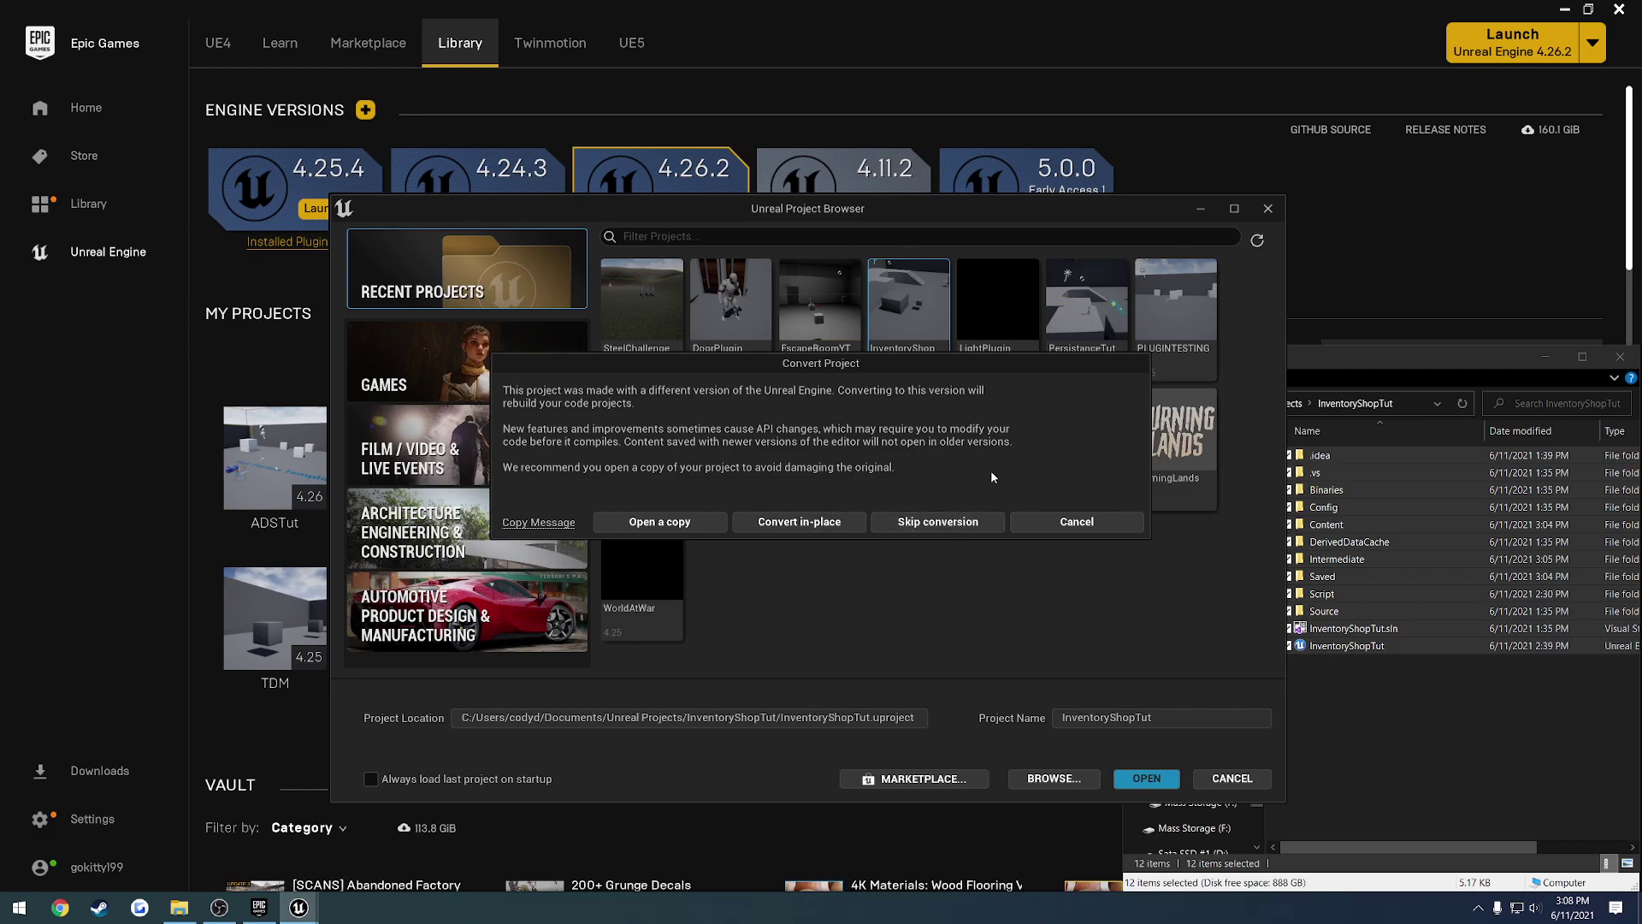
- Cancel the InventoryShopTut project conversion and close the Unreal Project Browser
click(1062, 524)
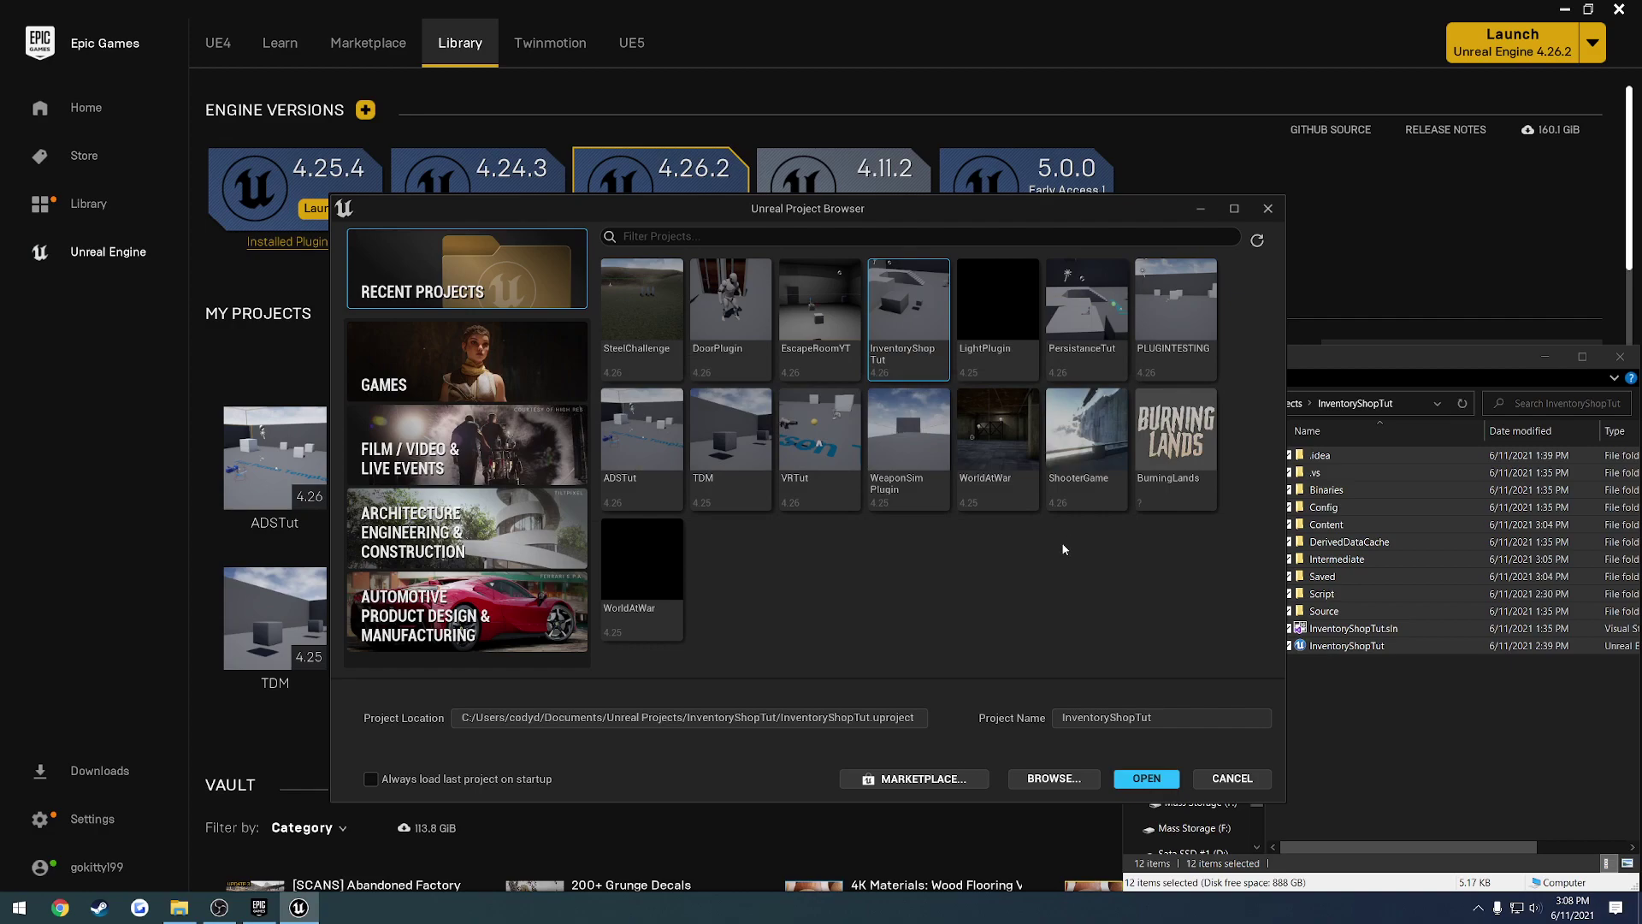
click(1146, 778)
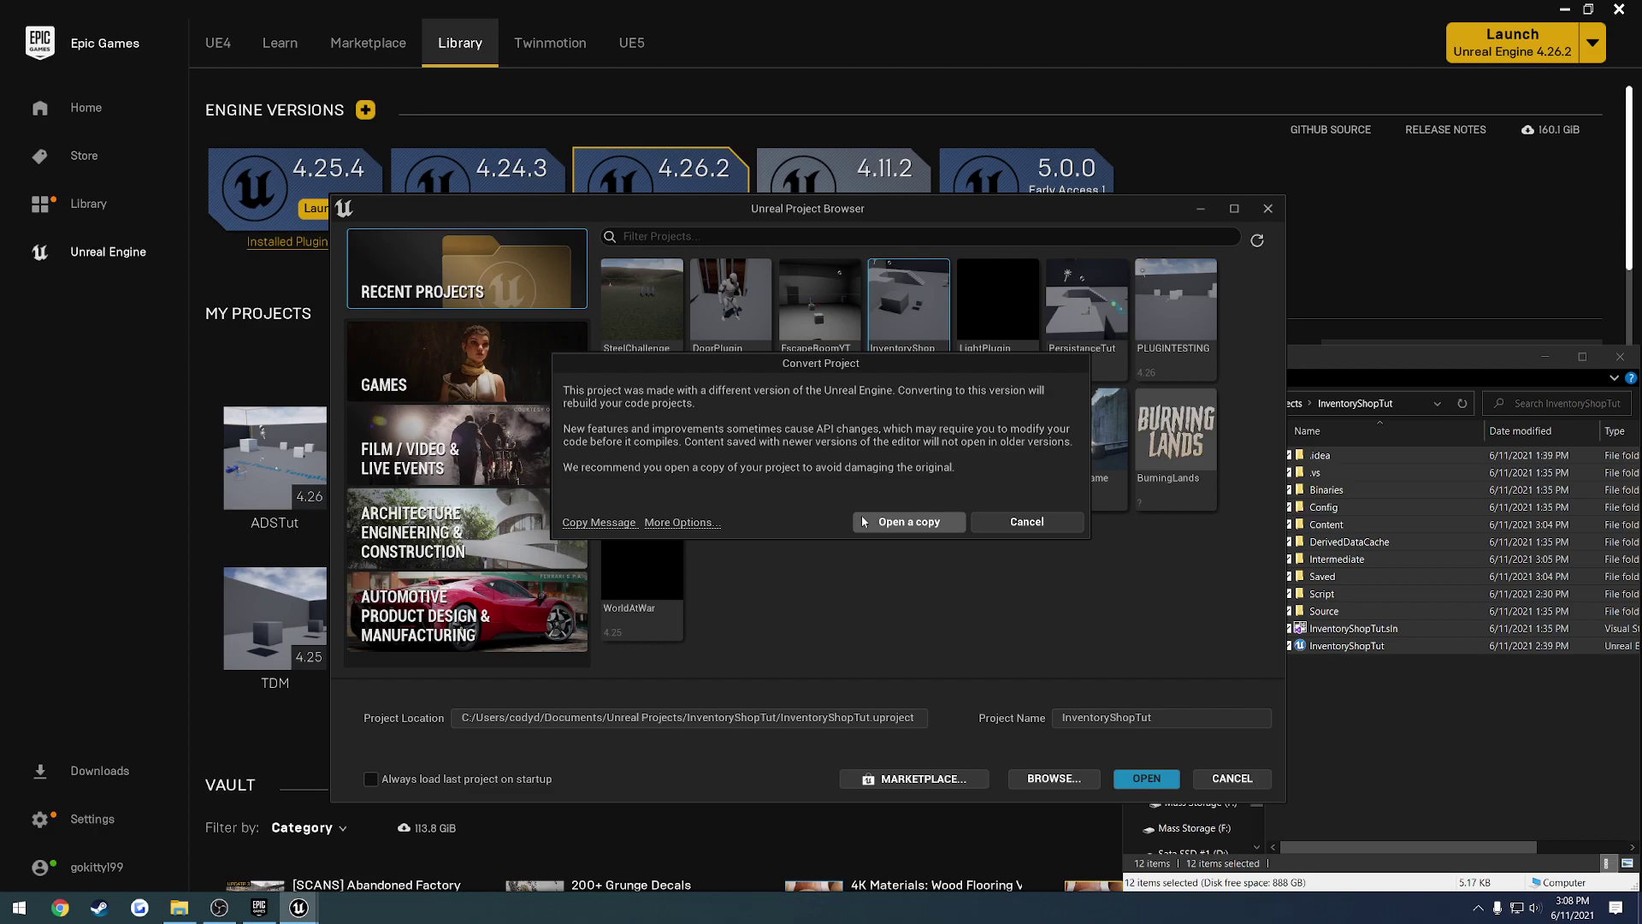
click(1039, 523)
click(1270, 208)
click(1374, 736)
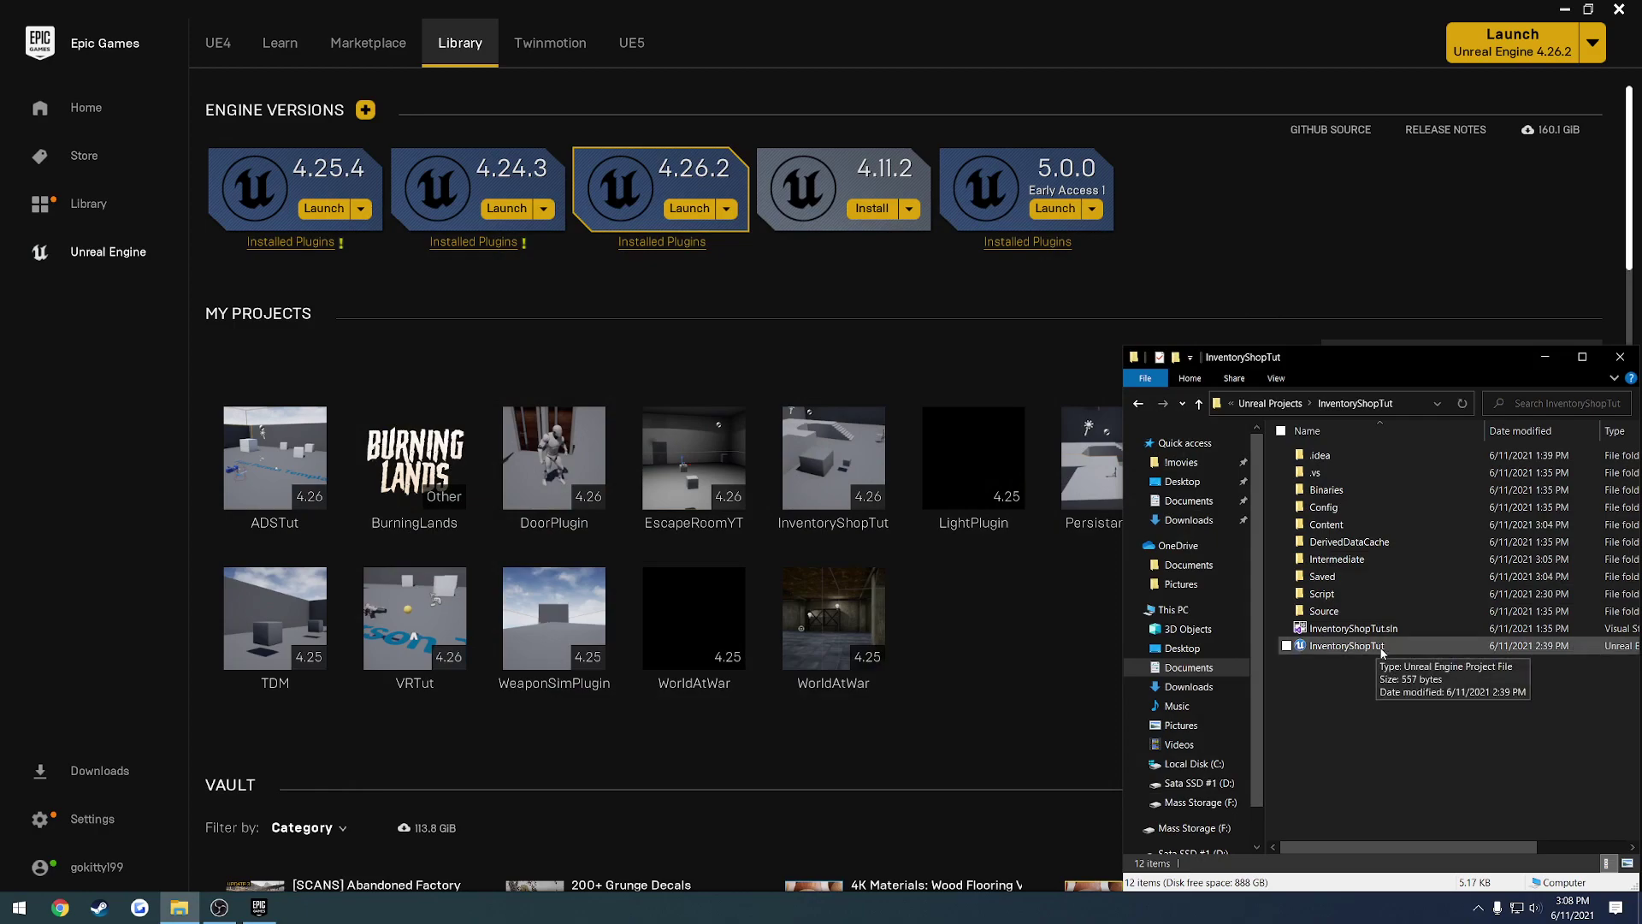
- Switch the InventoryShopTut project file's Unreal Engine version to 5.0EA and dismiss the error dialog
right_click(1383, 652)
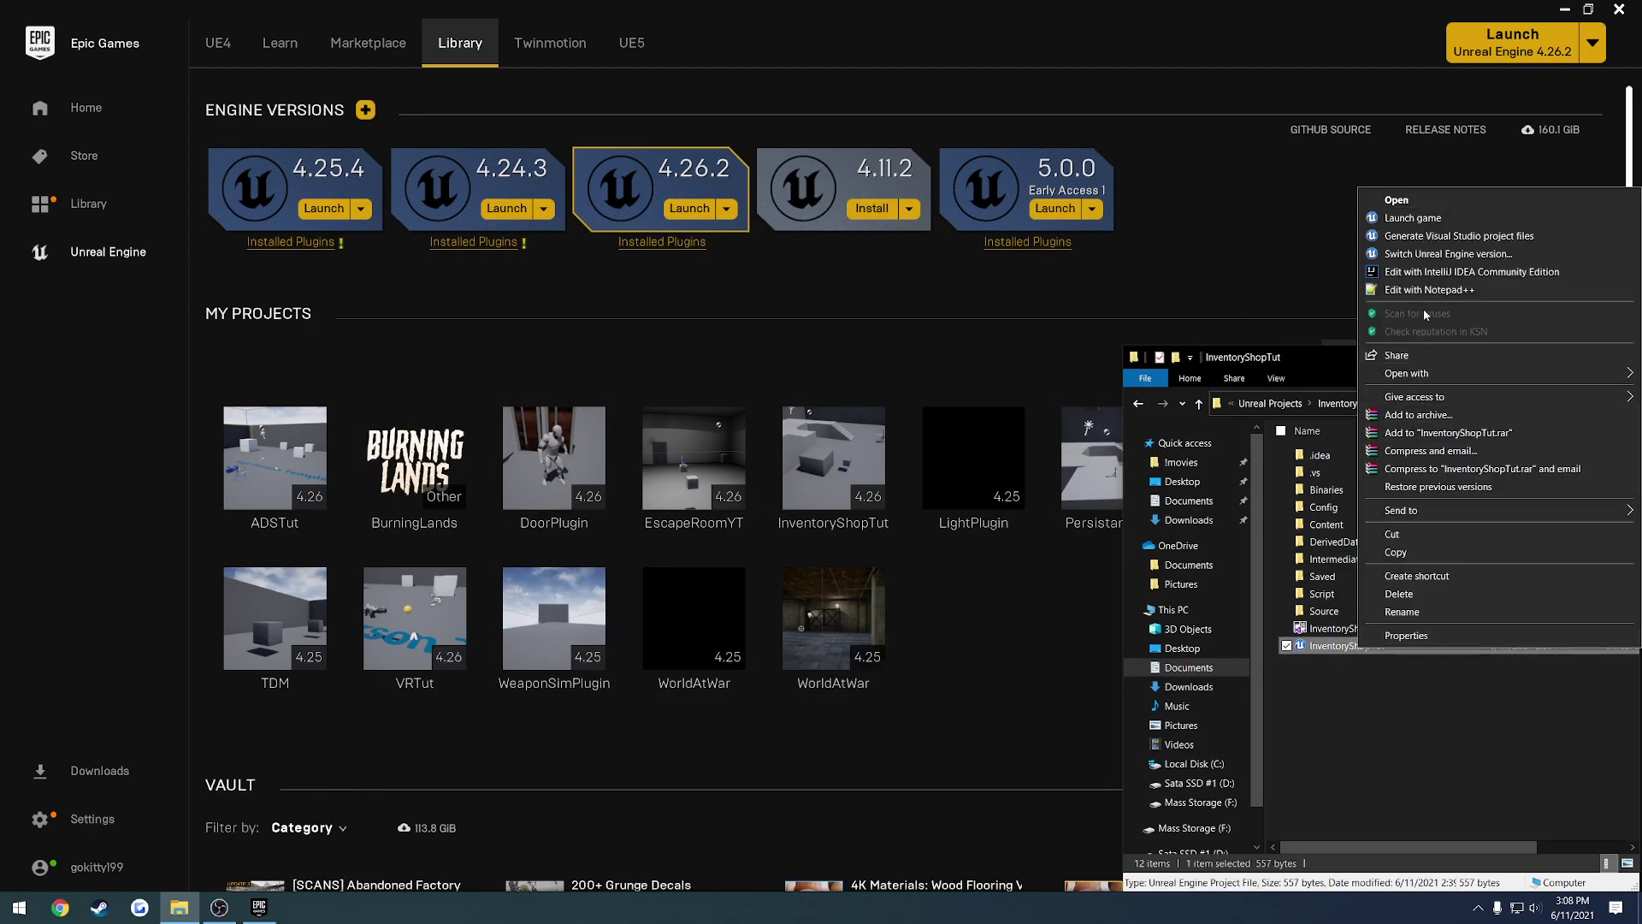
click(1411, 254)
click(671, 442)
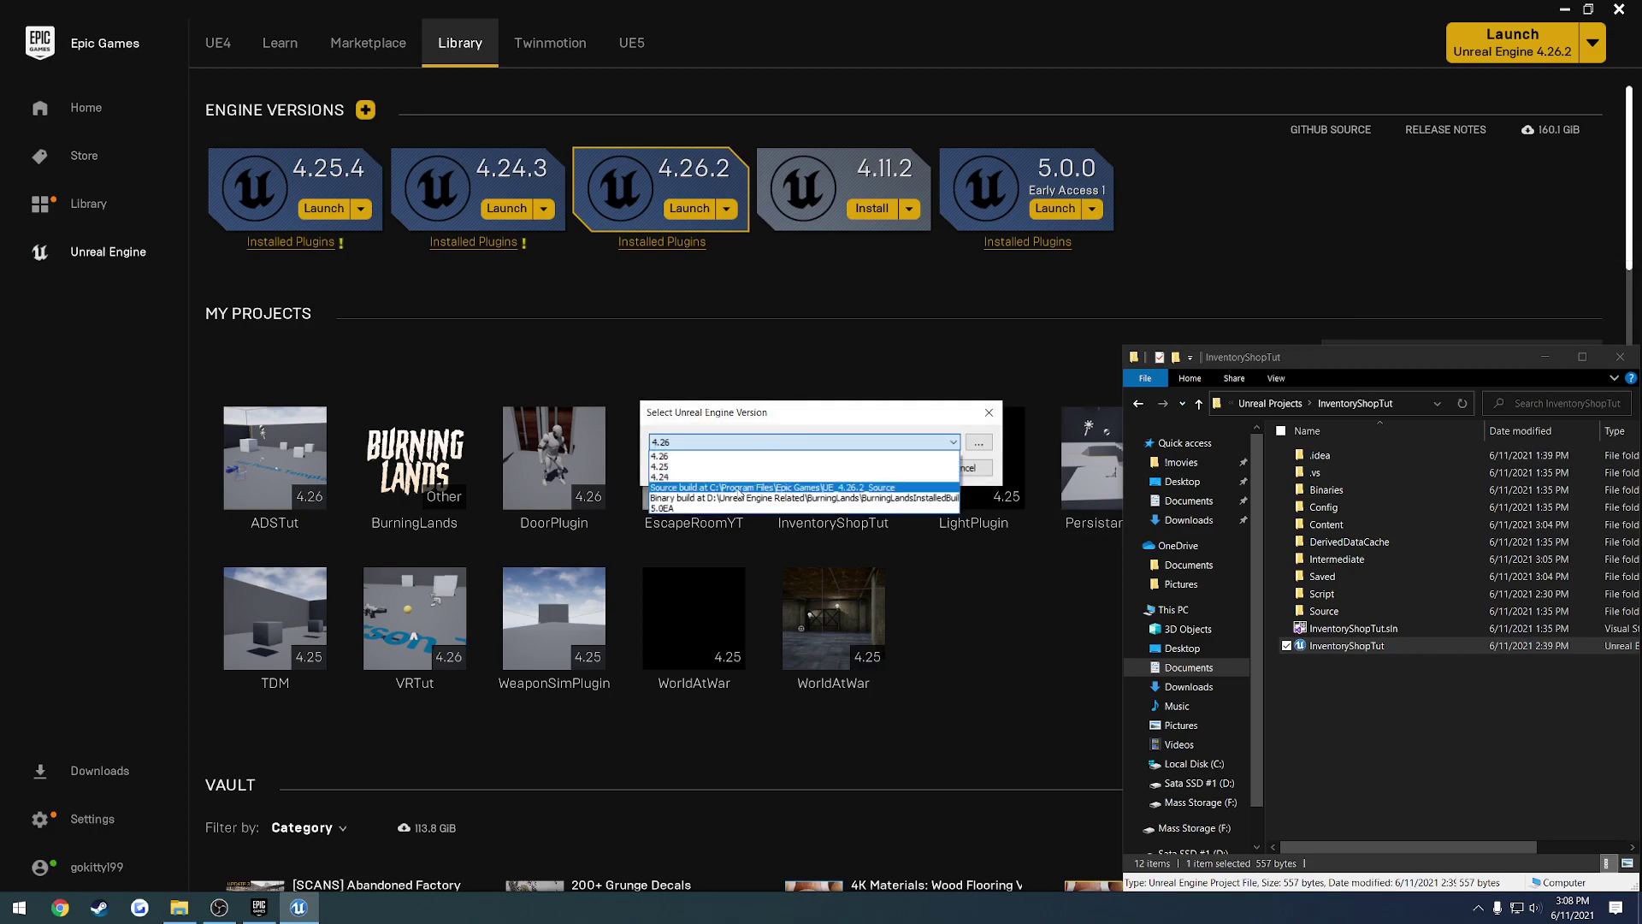
click(671, 508)
click(898, 468)
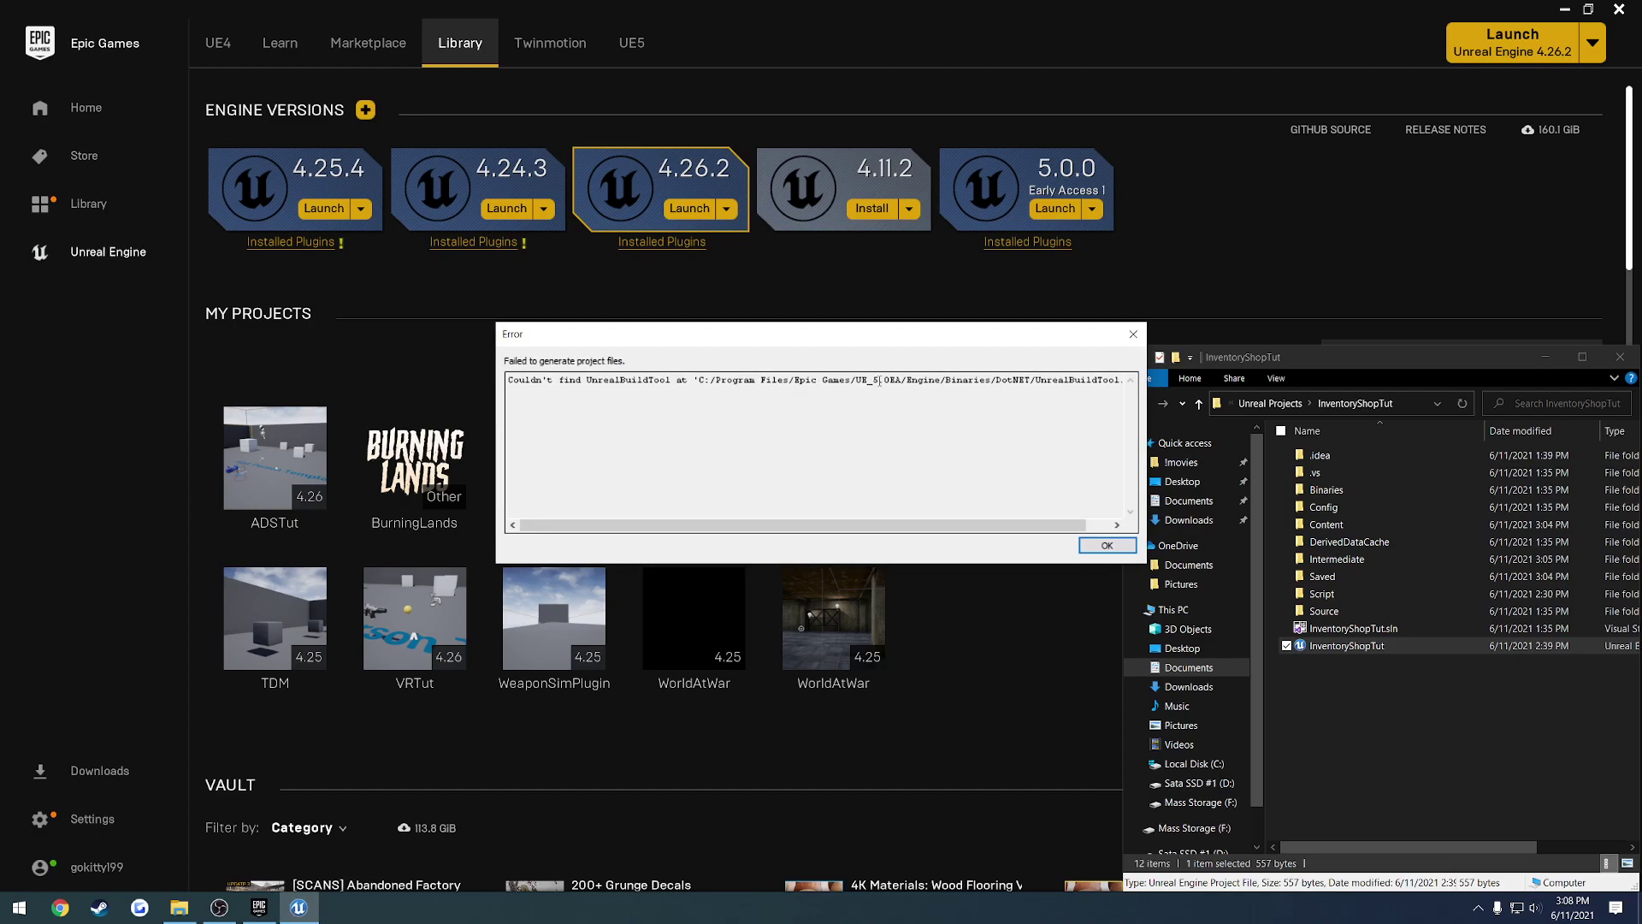
drag(789, 531, 721, 537)
click(1106, 545)
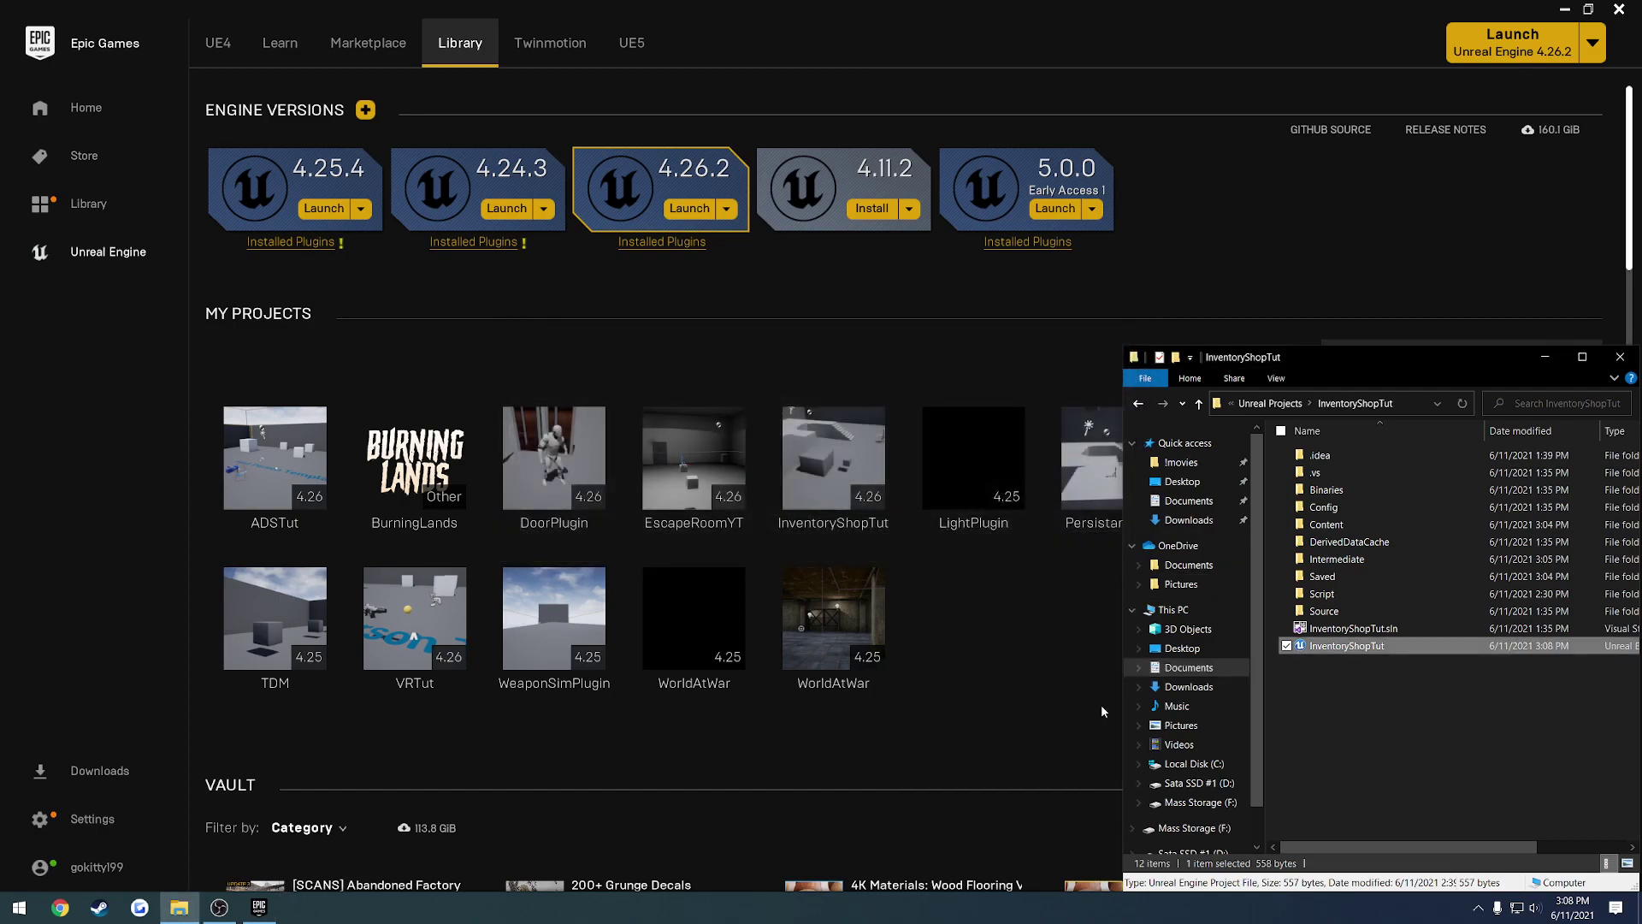
- Launch Unreal Engine 5.0.0 Early Access and try to open the InventoryShopTut project directly
click(1053, 208)
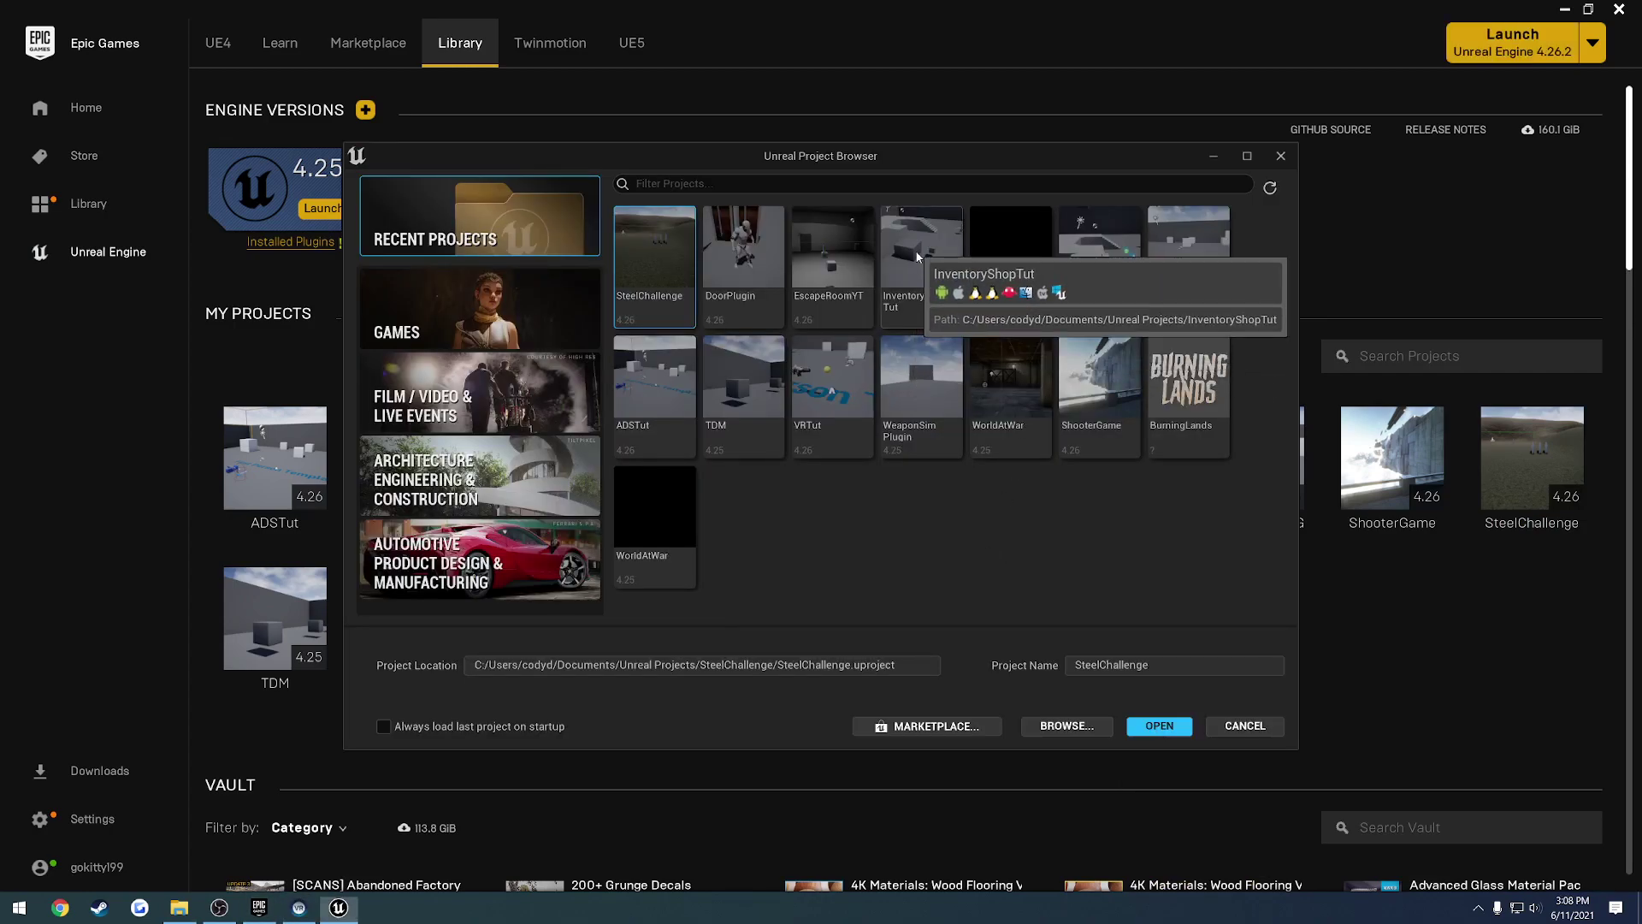
click(1165, 724)
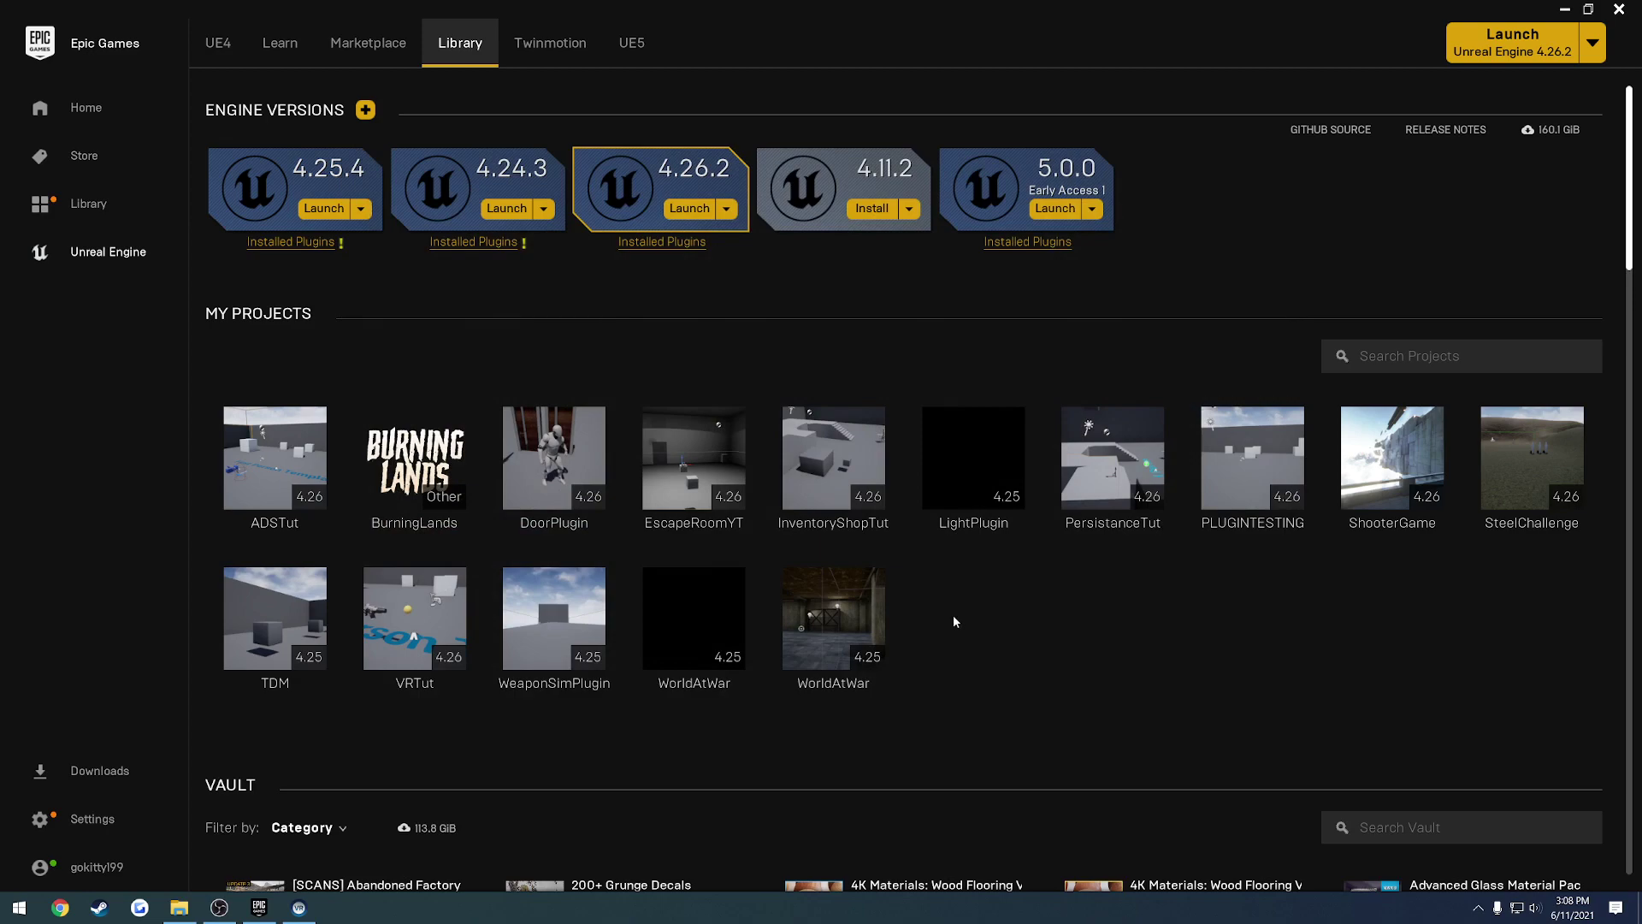
- Check the engine version assigned to the InventoryShopTut project file, then return to the Epic Games Launcher
click(259, 906)
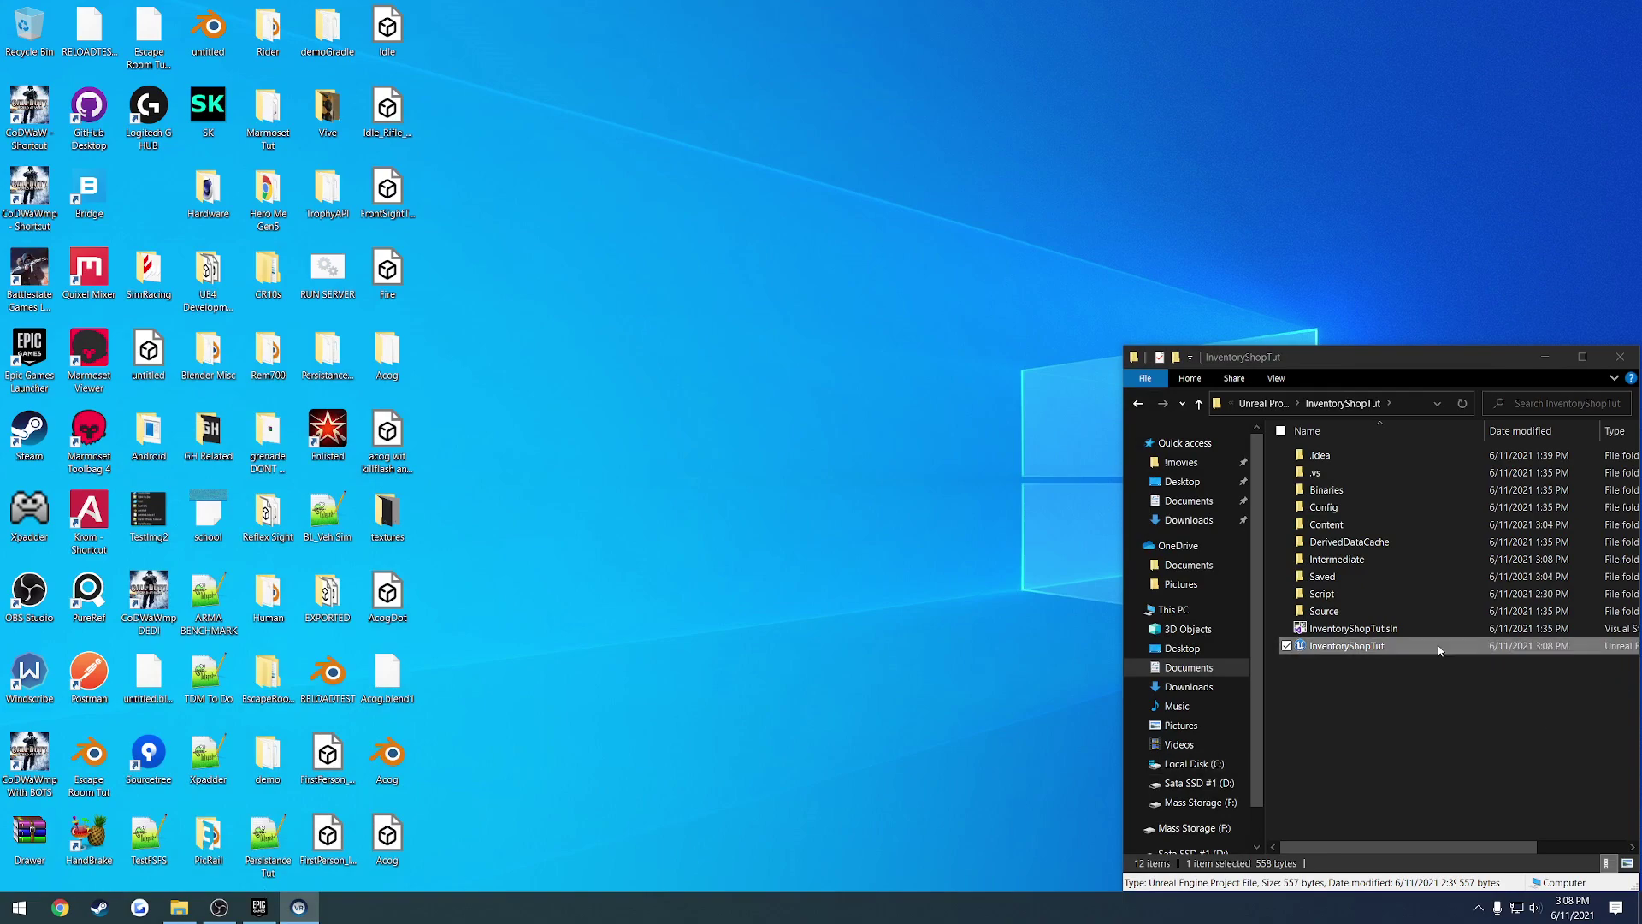
right_click(1327, 647)
click(1402, 257)
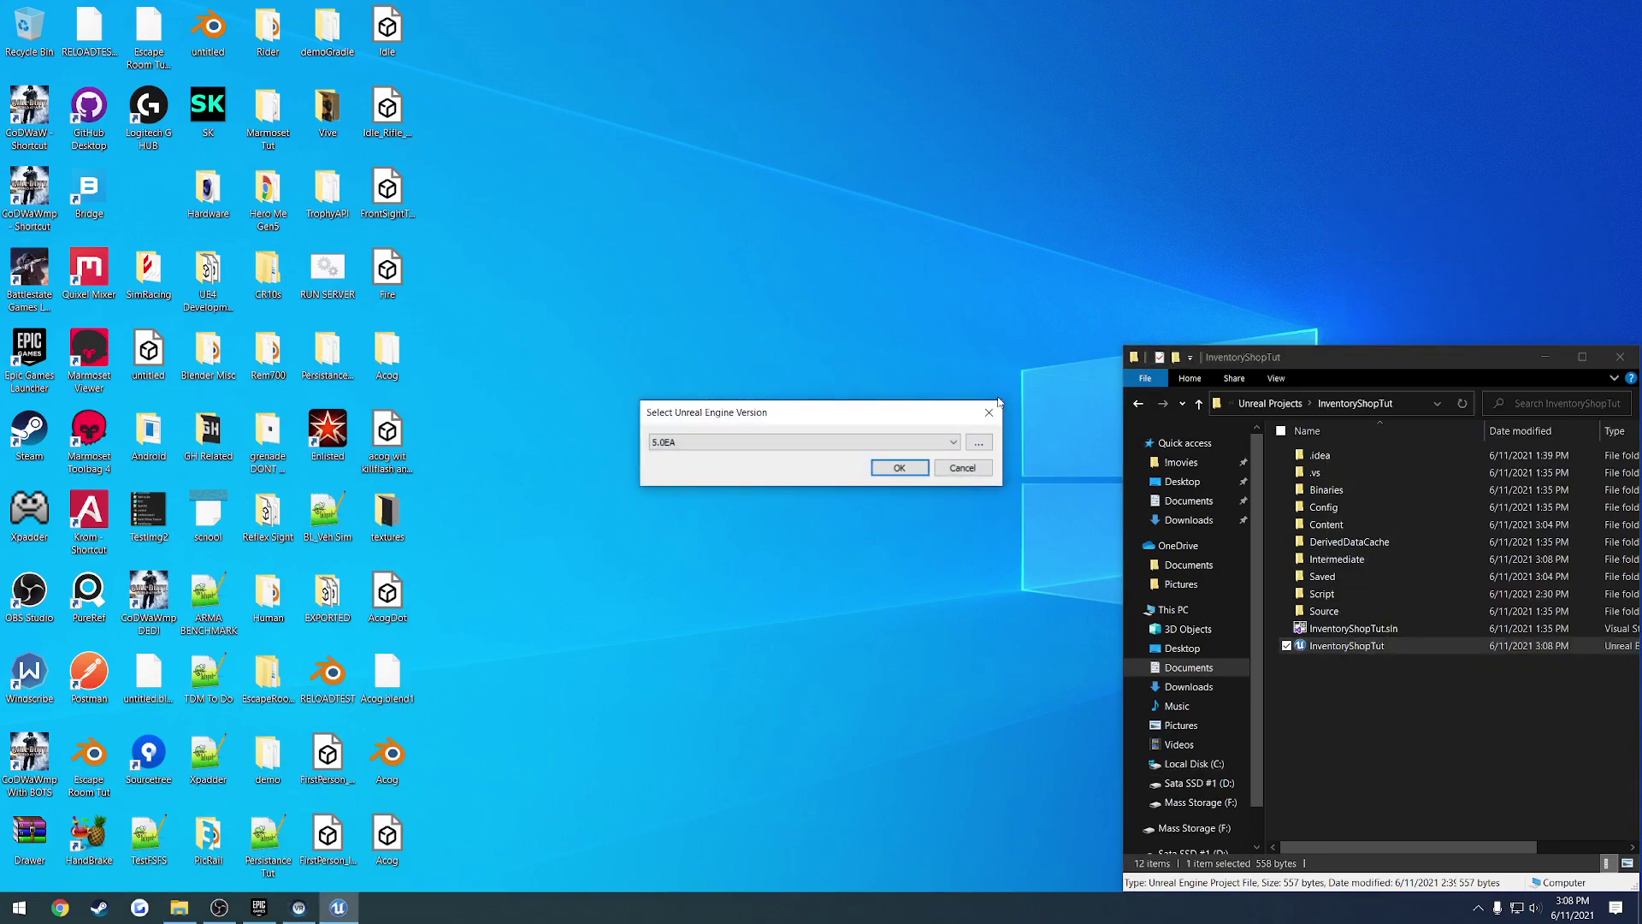
click(990, 414)
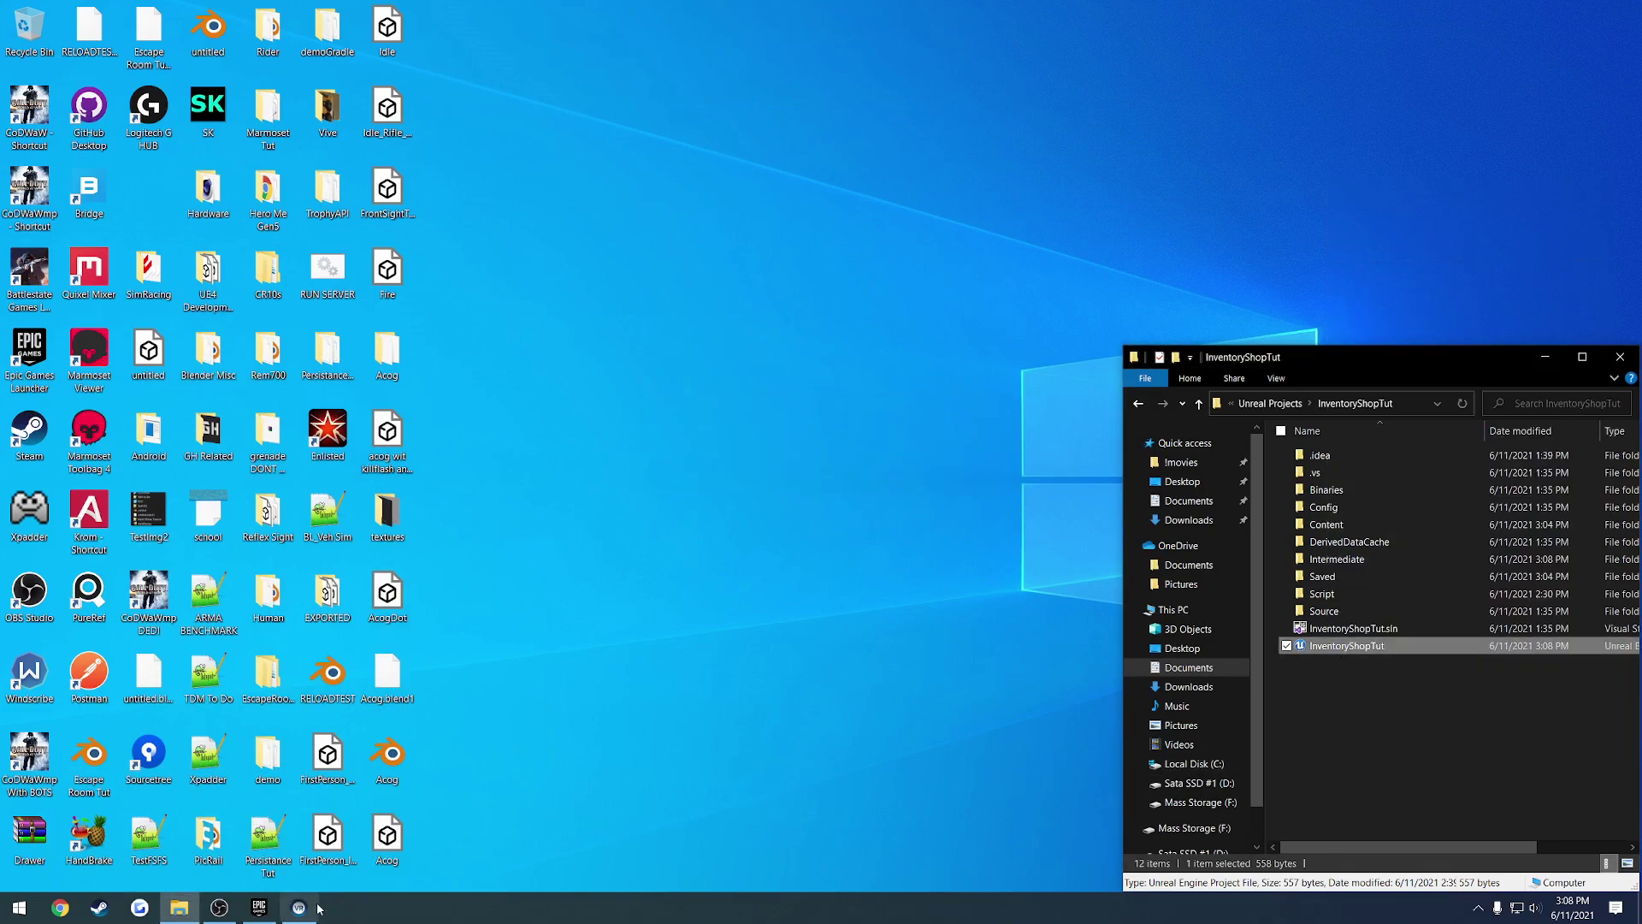
click(265, 908)
click(266, 908)
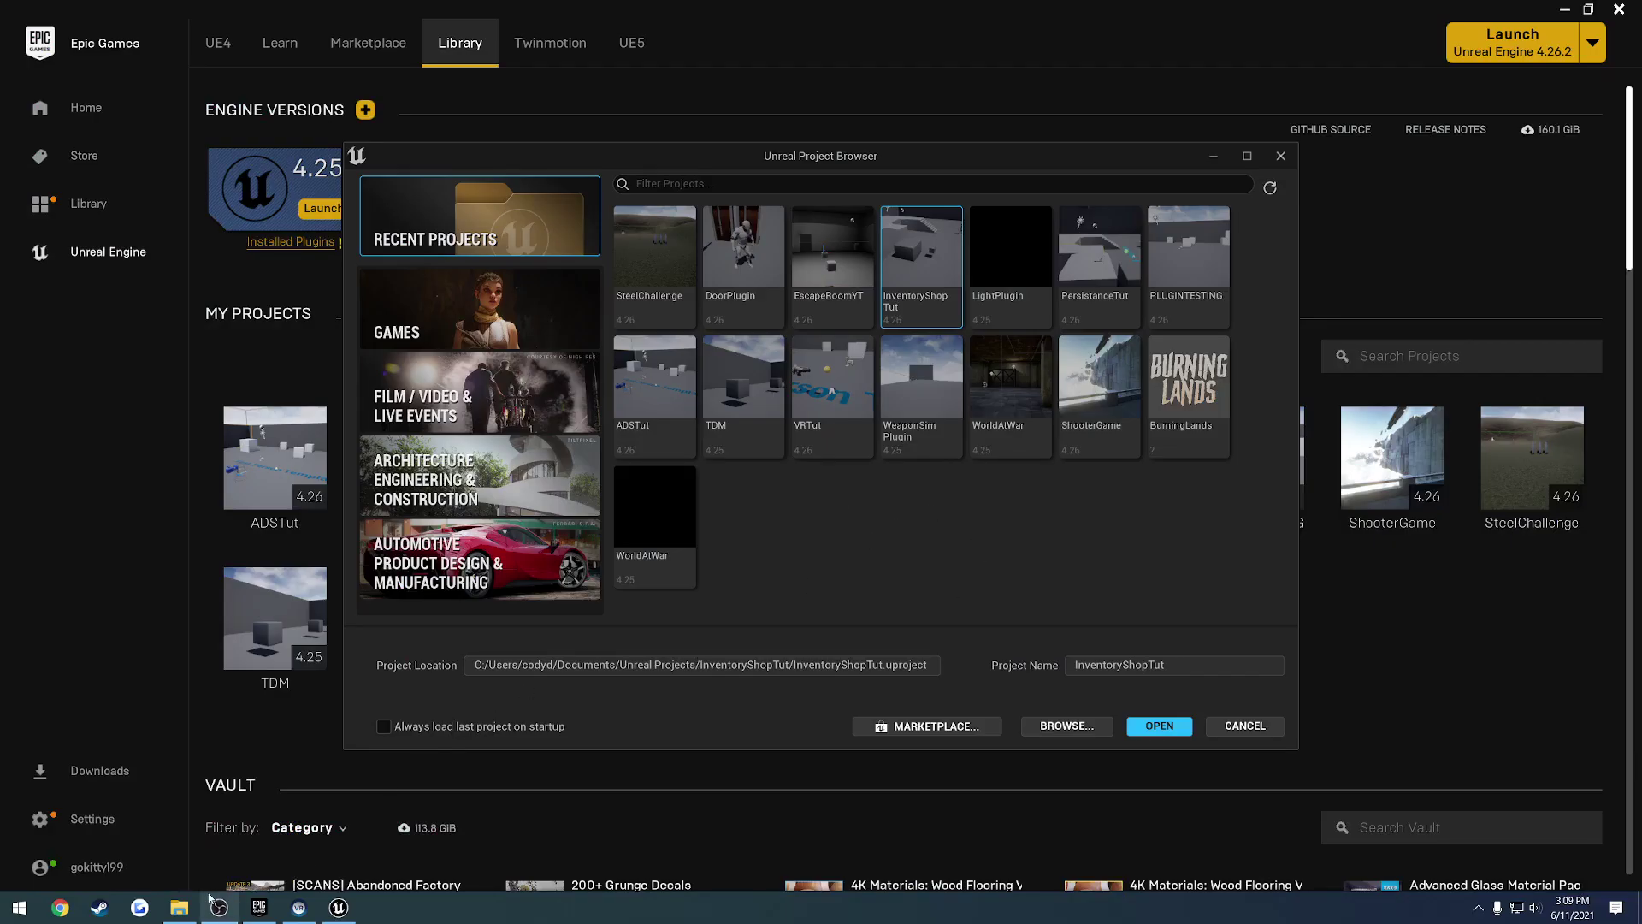
- In File Explorer, confirm 4.26 as the Unreal Engine version of the InventoryShopTut project file
click(182, 907)
right_click(1339, 647)
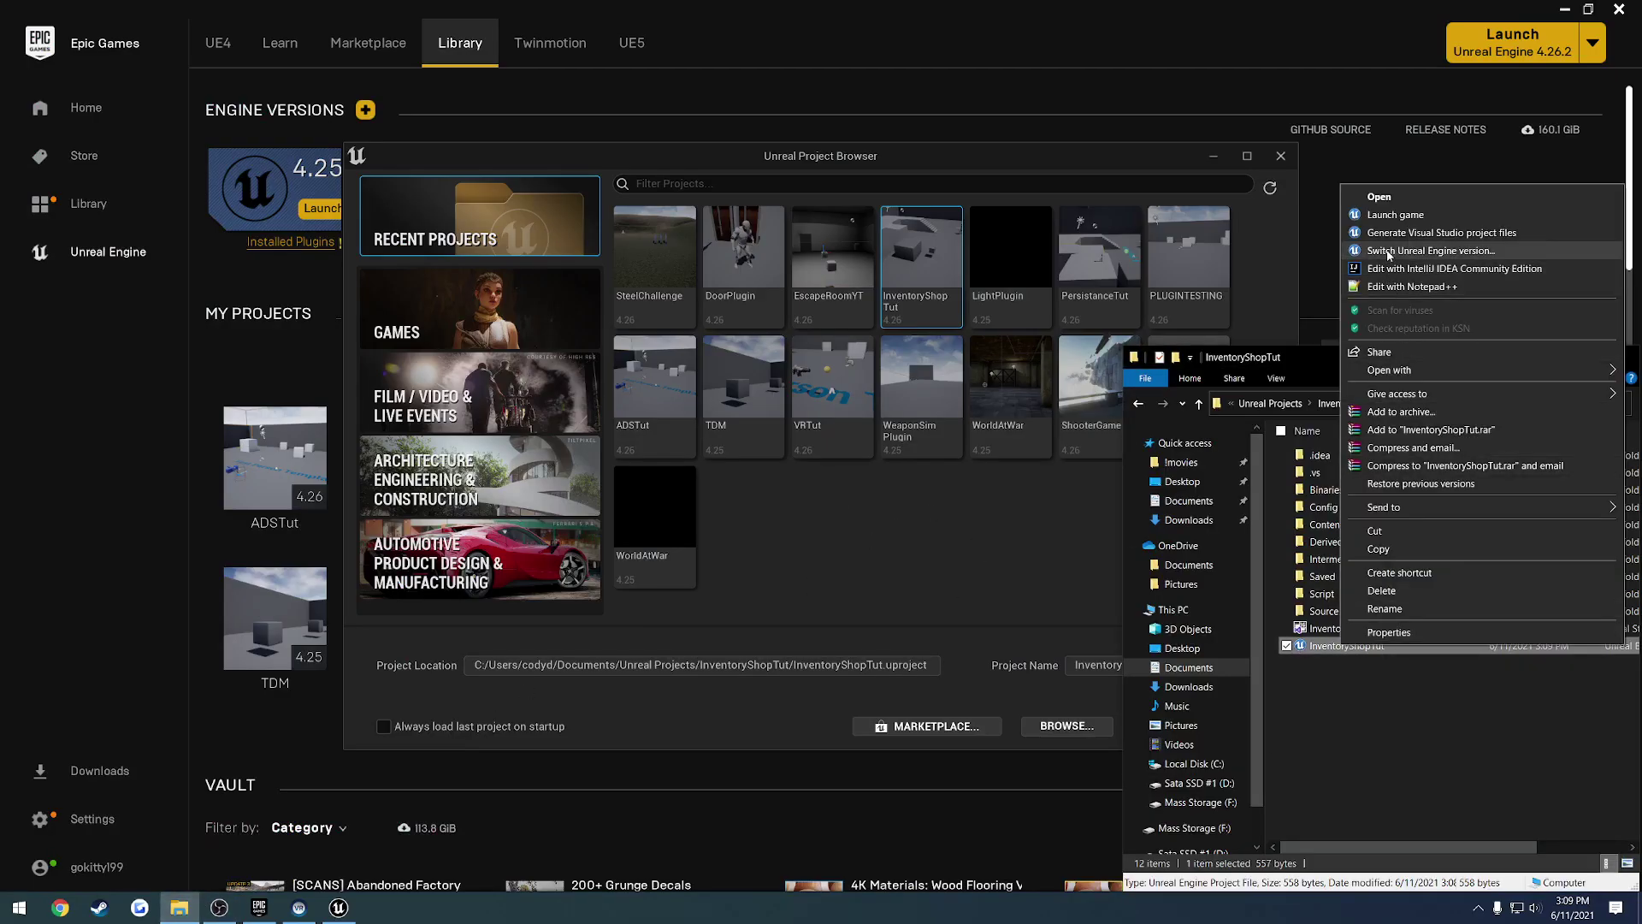
click(1428, 251)
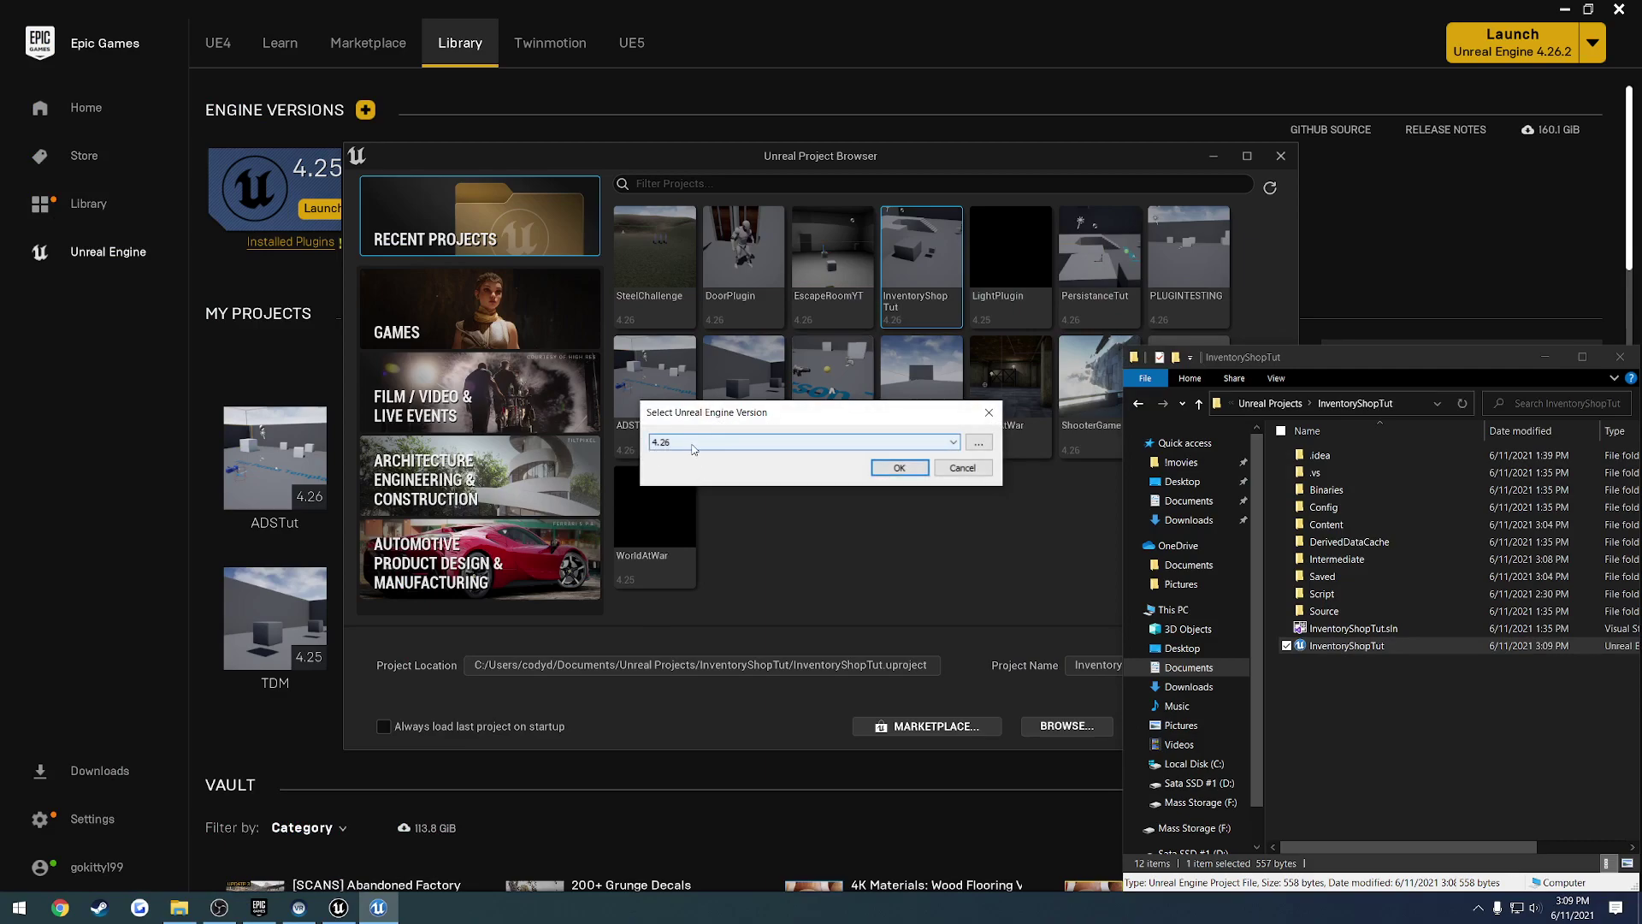
click(899, 467)
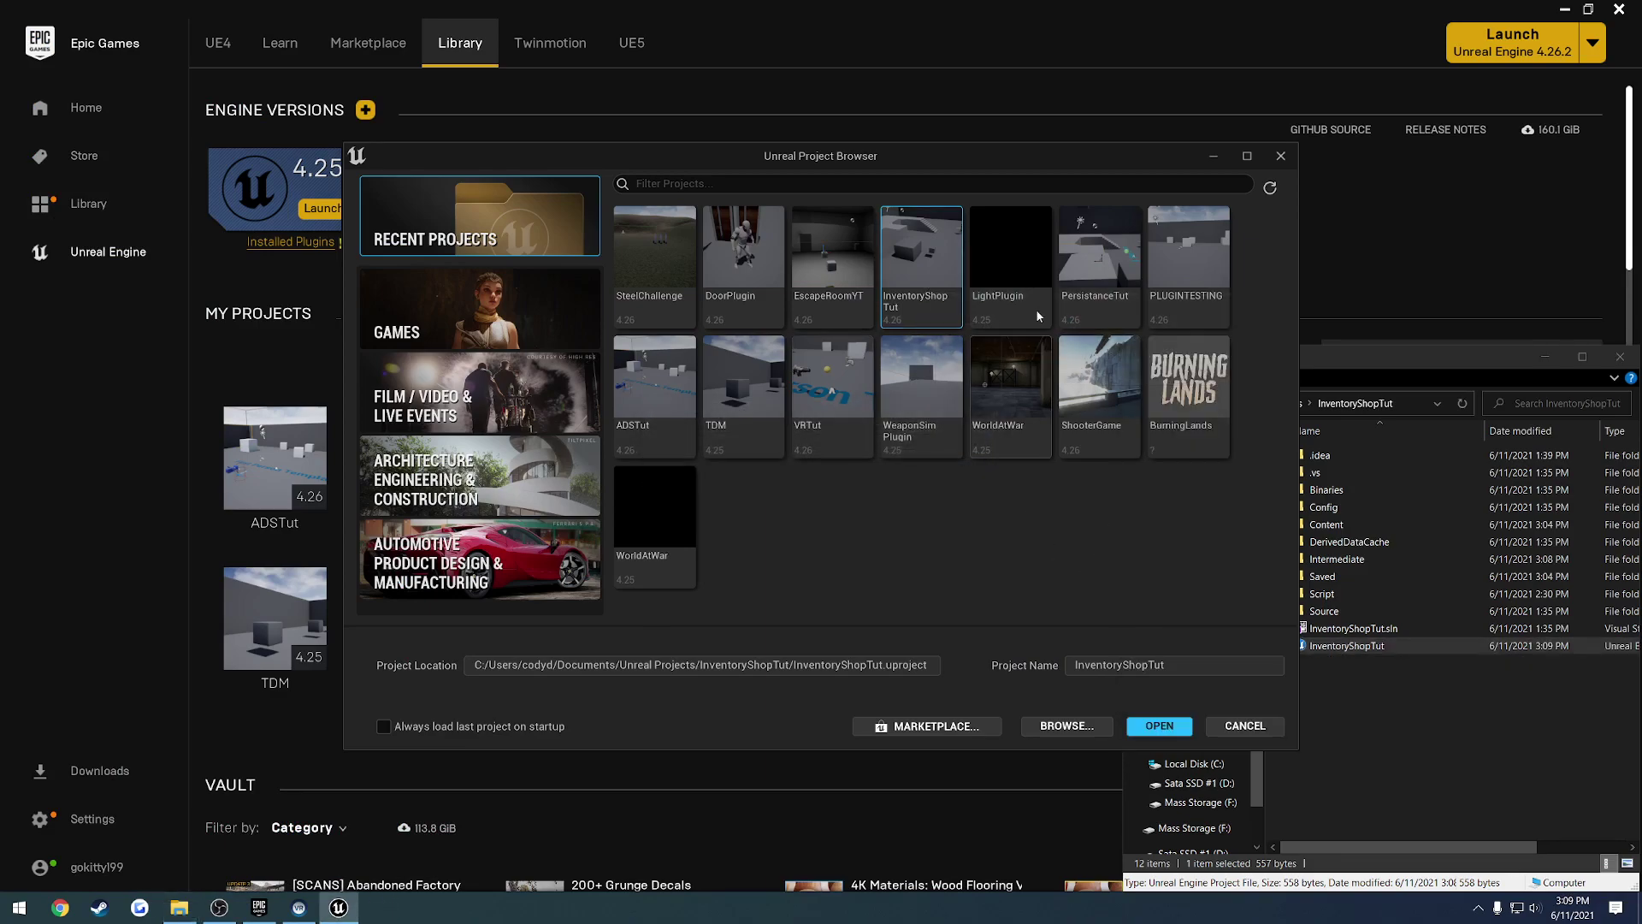
- Open the InventoryShopTut project in Unreal Engine 5 as a converted copy
click(1164, 725)
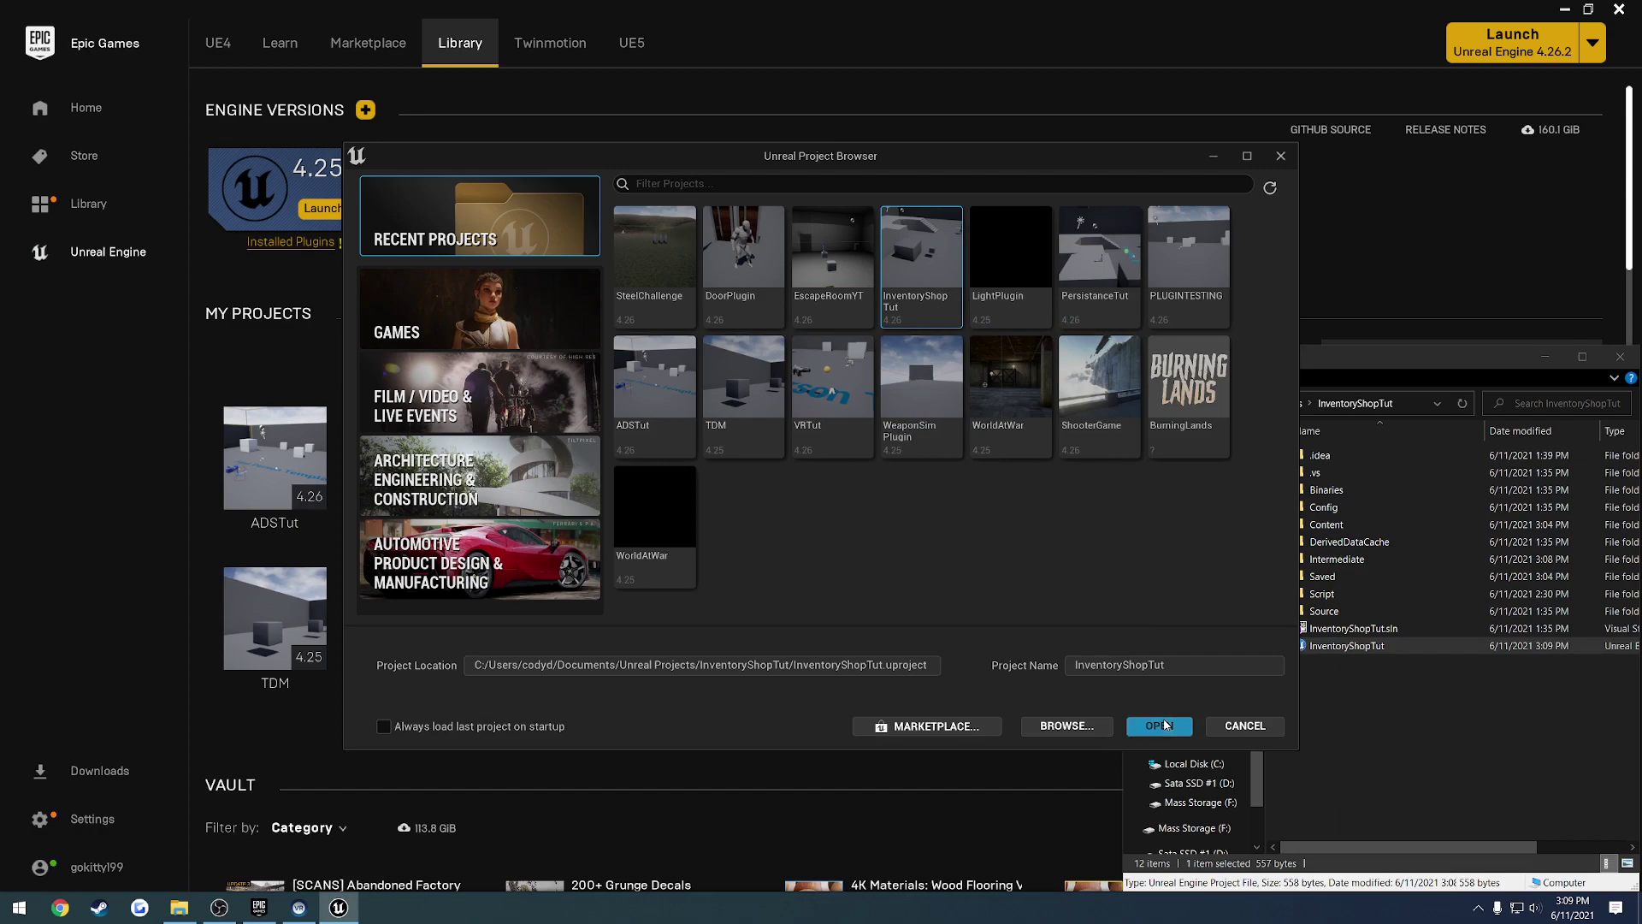
click(903, 519)
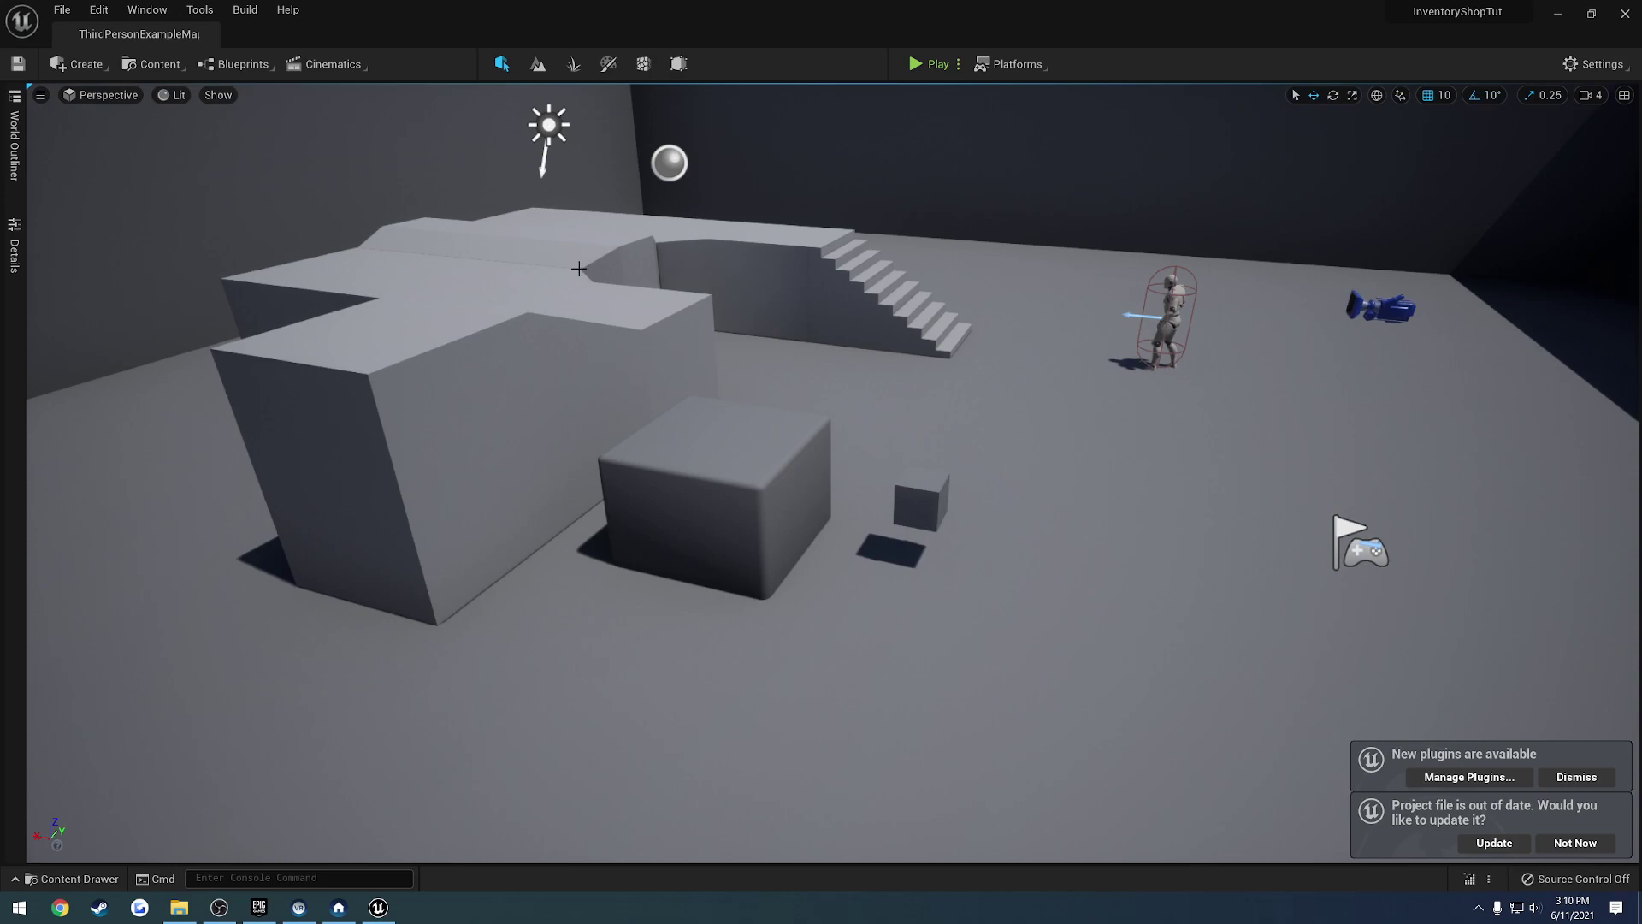
- Dismiss the SteamVR initialization dialog and update the out-of-date project file
click(342, 909)
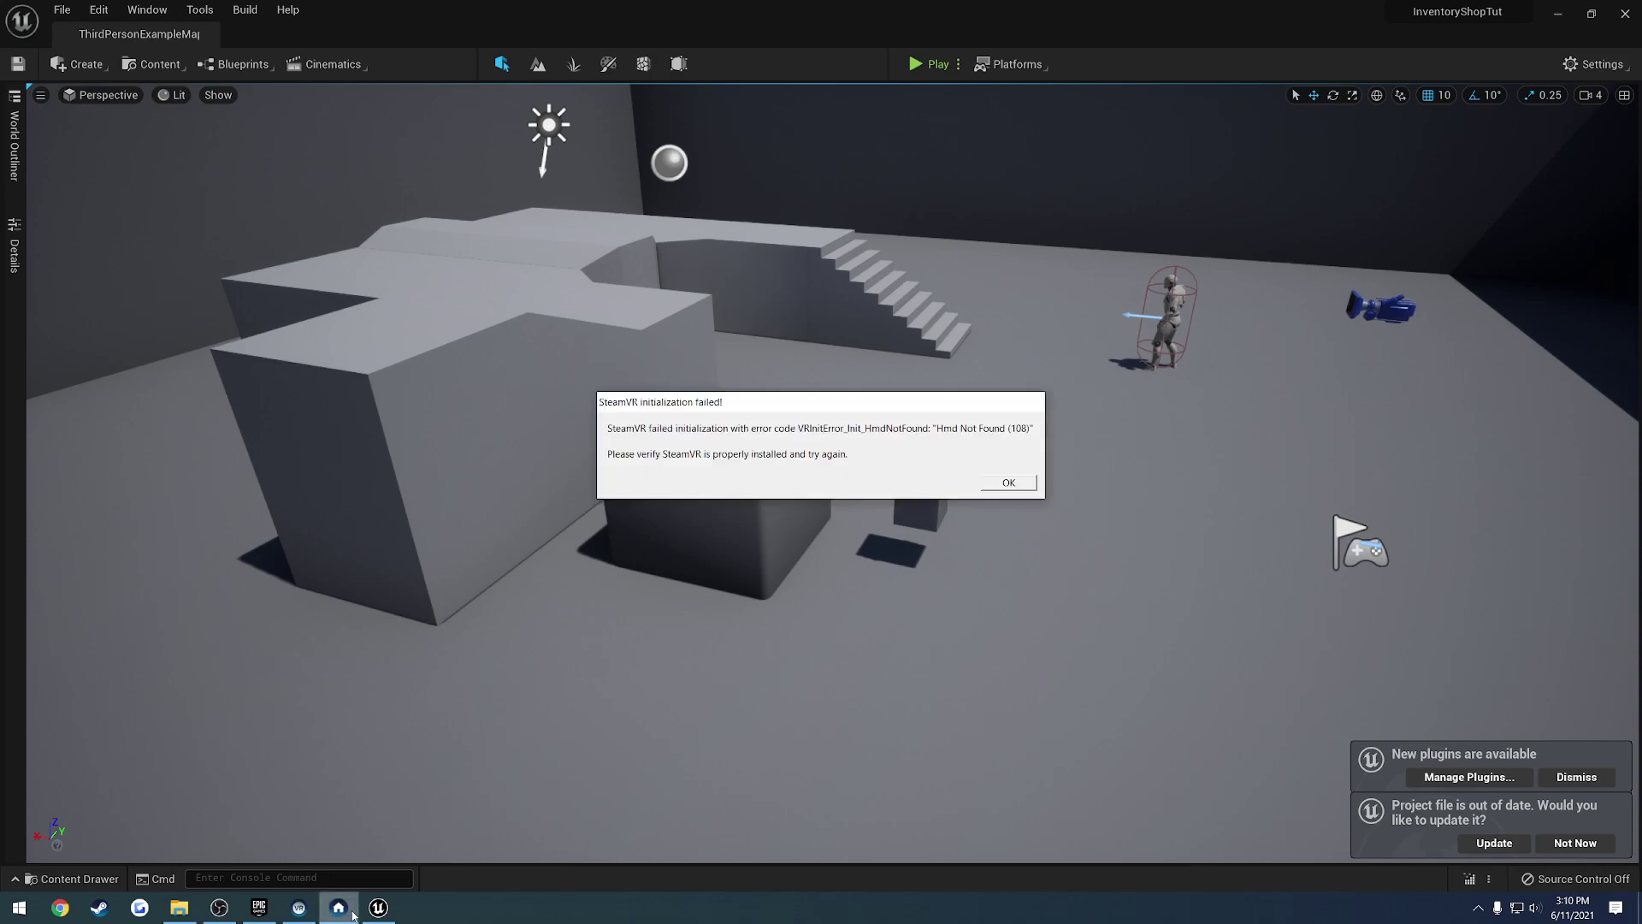
click(1010, 482)
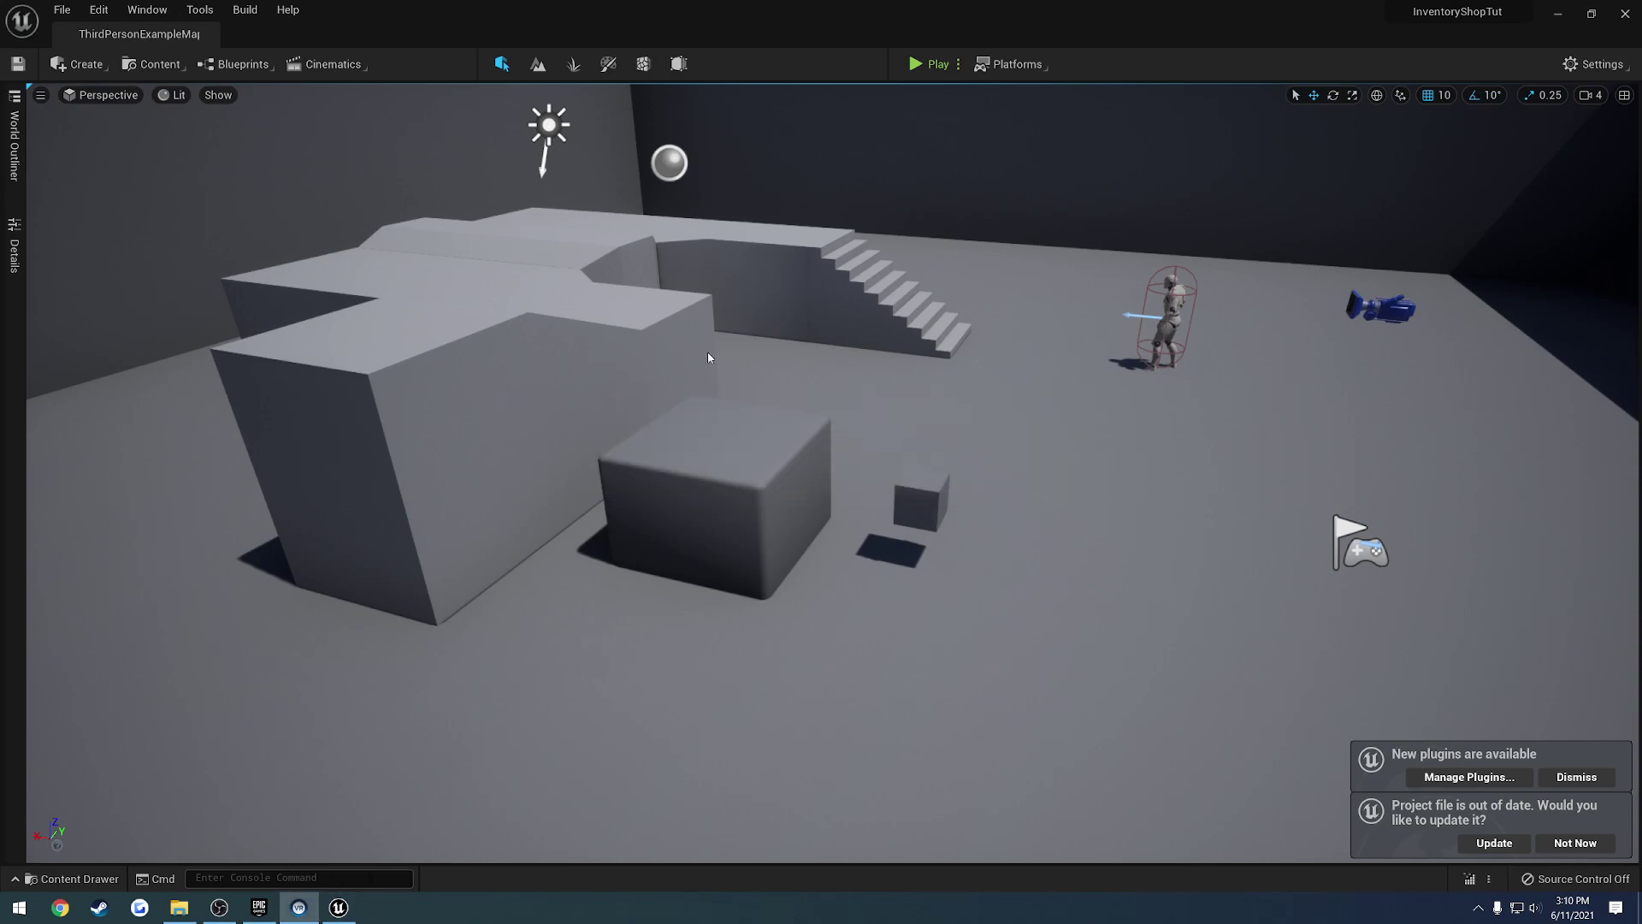
click(1501, 845)
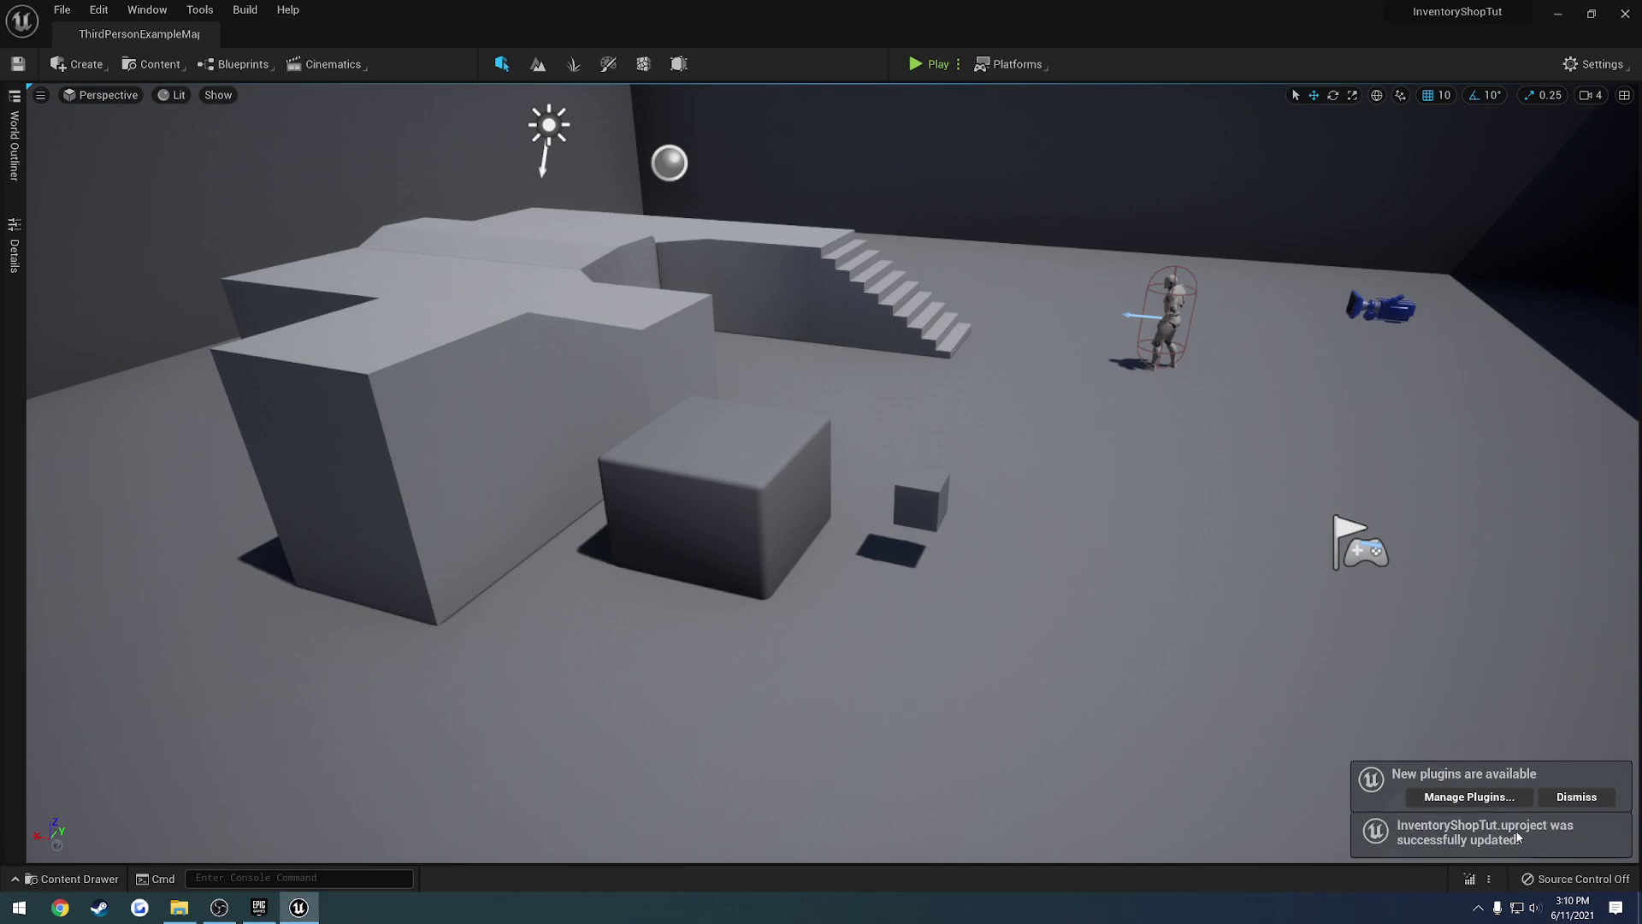
- Search the project's plugins for "vr", look through the matches and close the plugin manager
click(1468, 796)
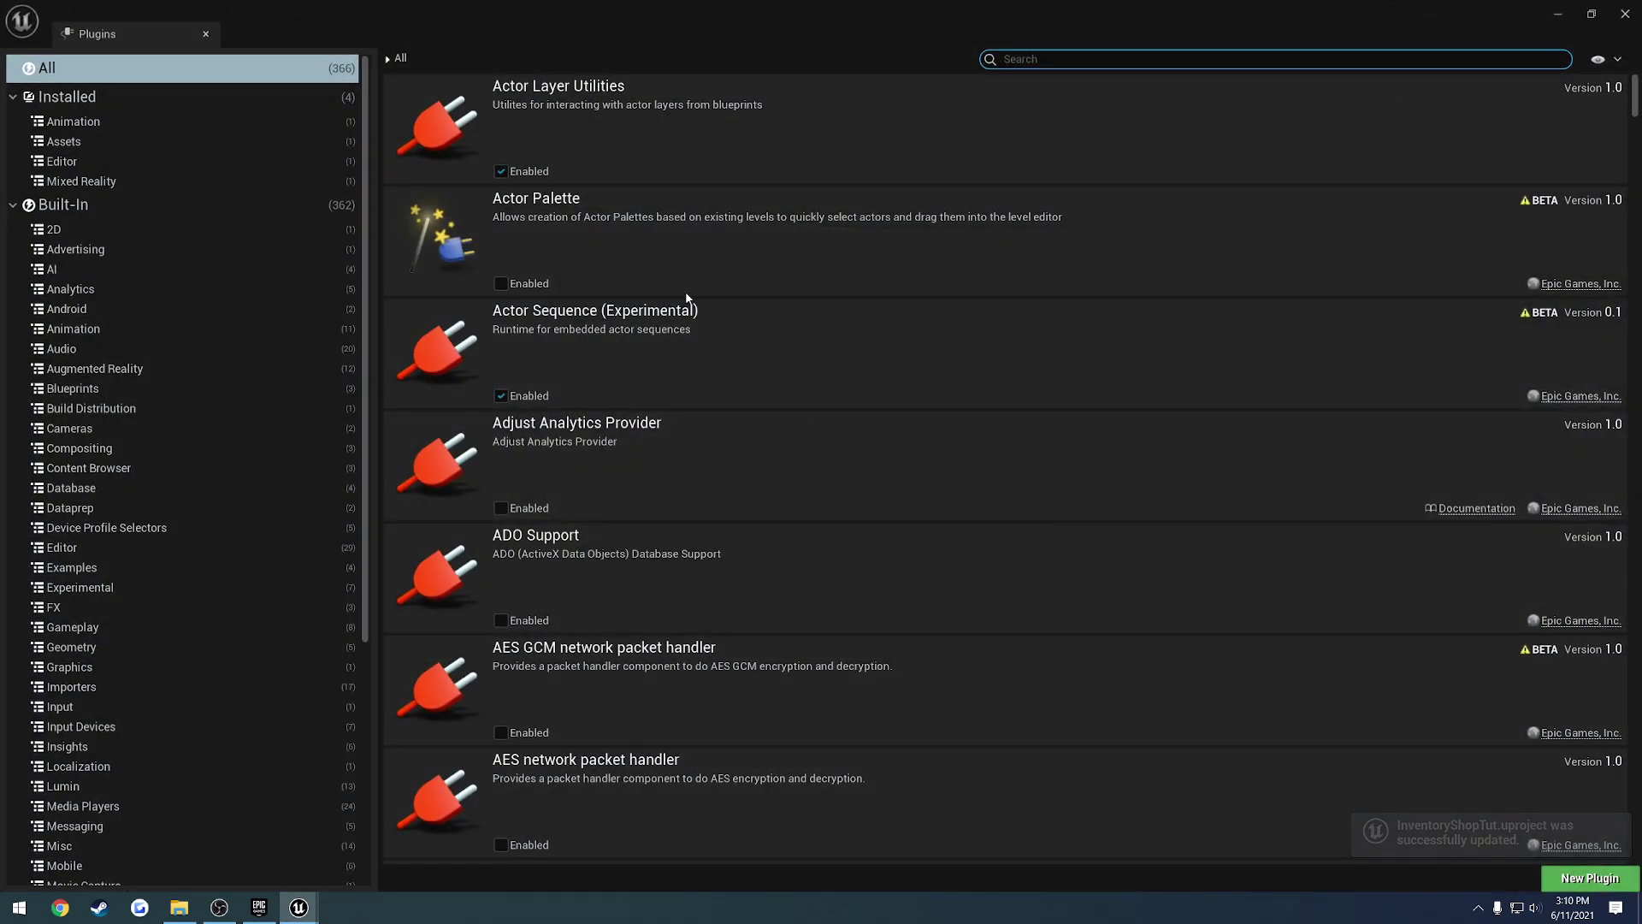
text(vr)
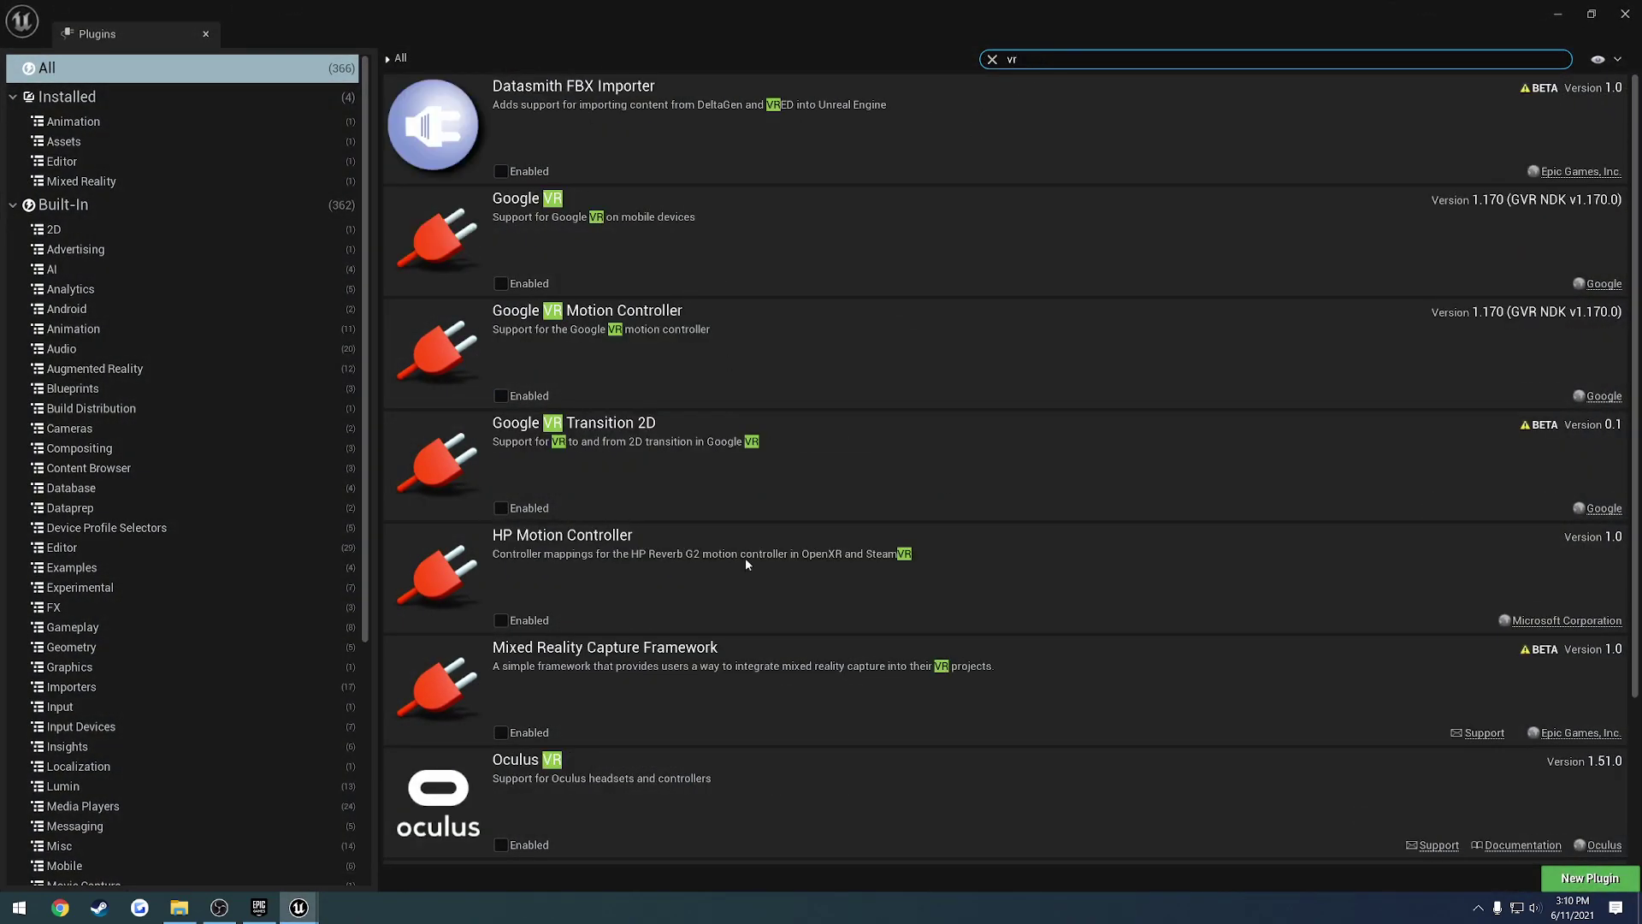
scroll(746, 557, down, 3)
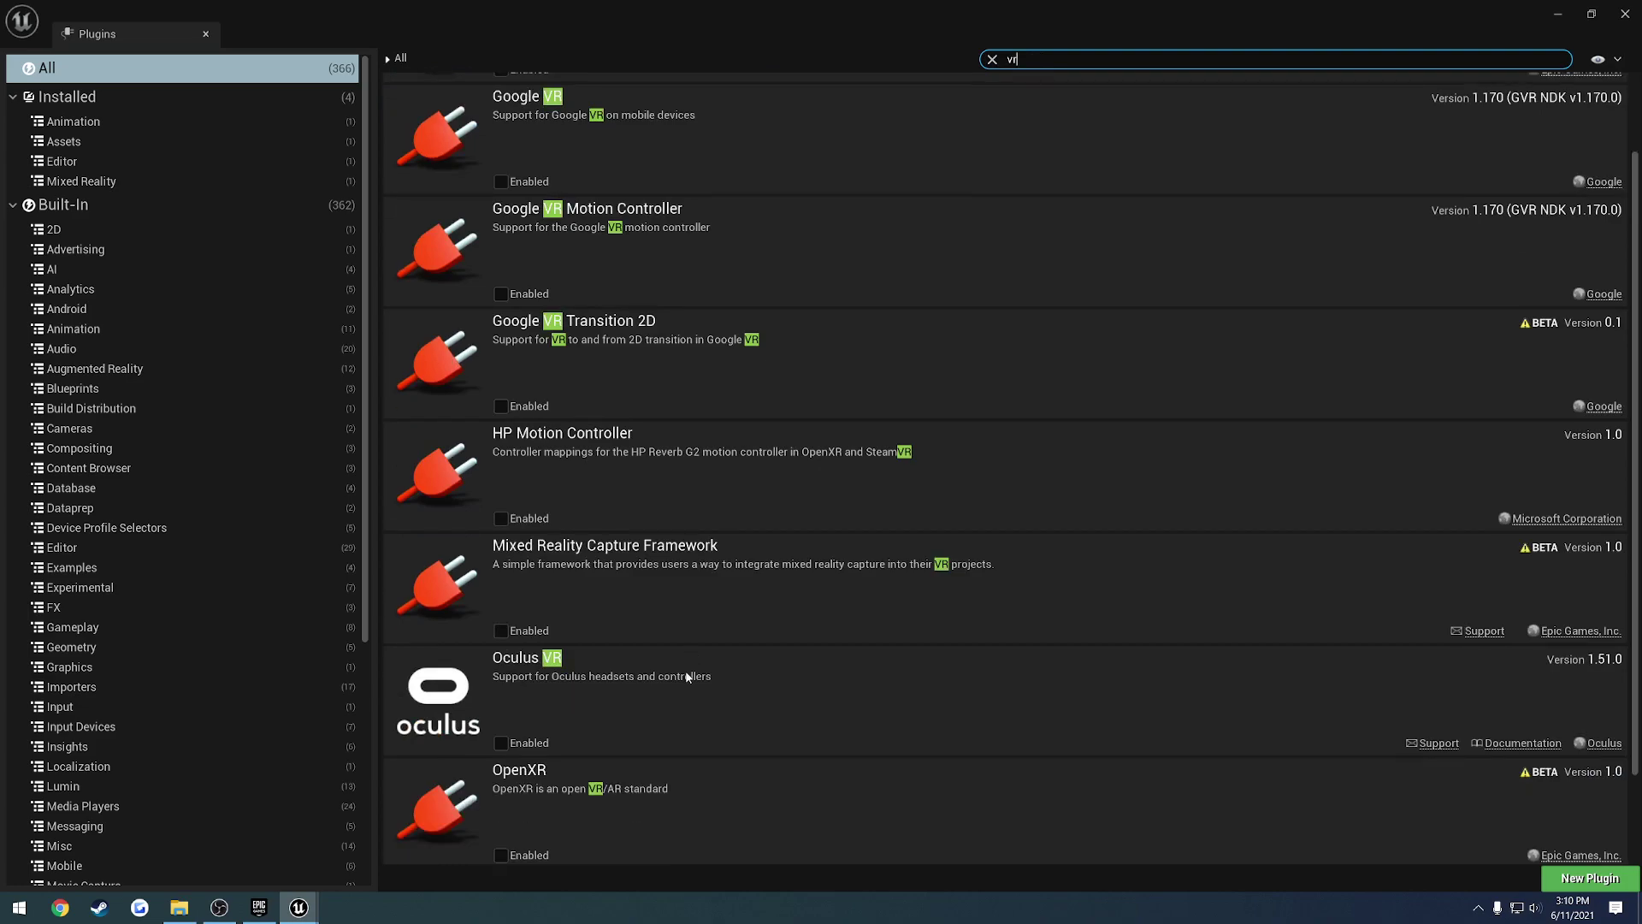
click(206, 32)
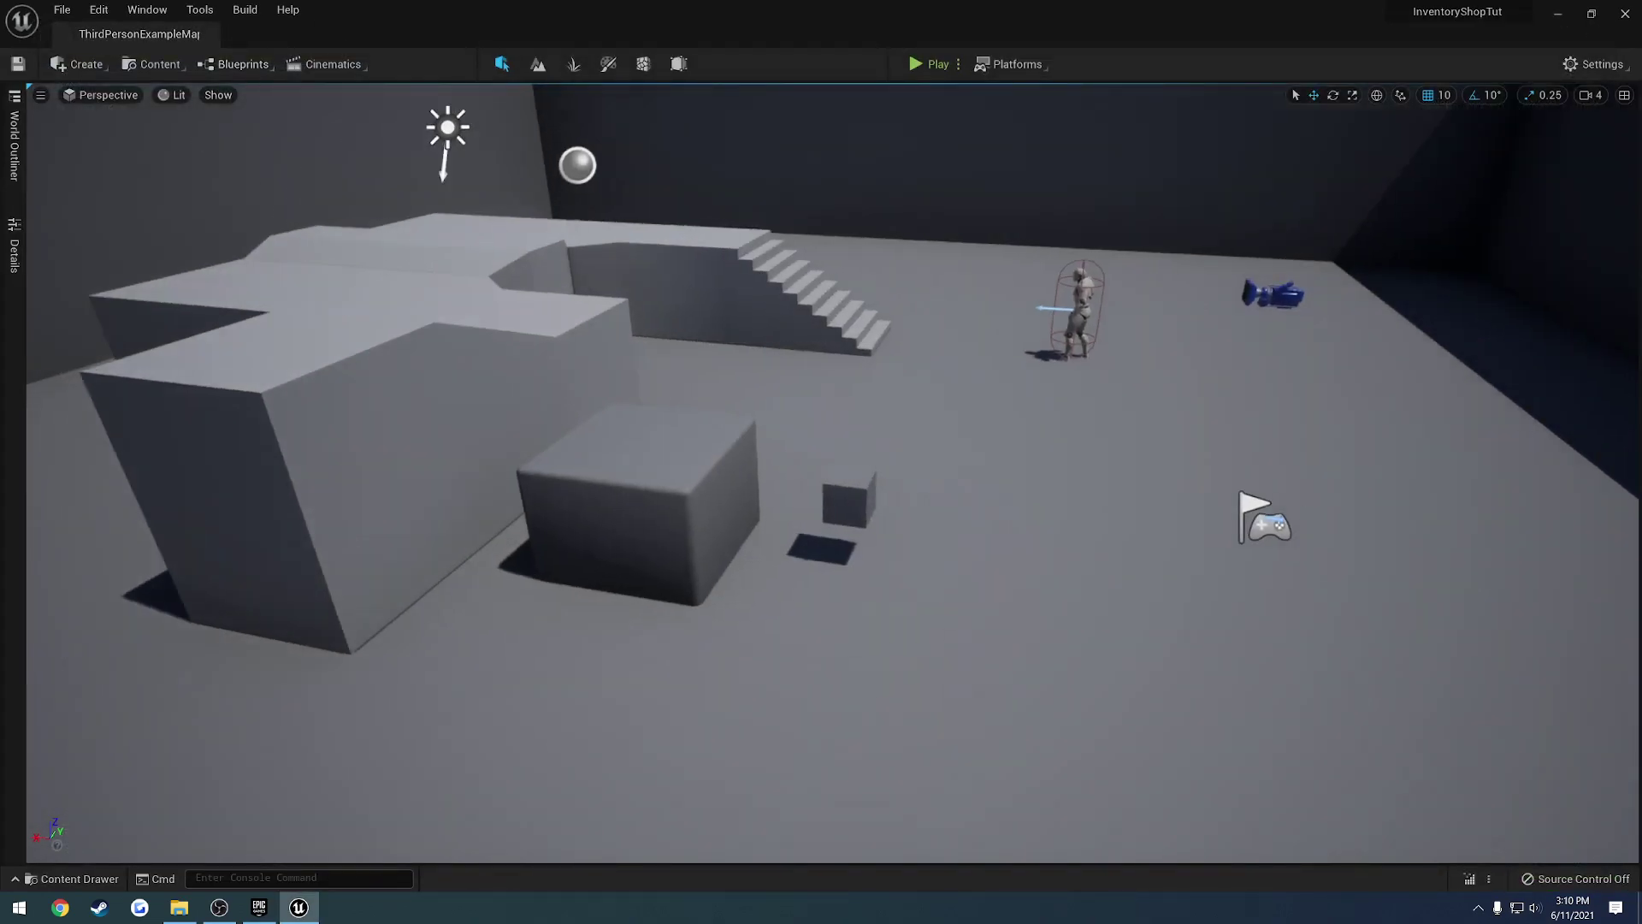
- Save the converted InventoryShopTut project's level and close the Unreal Editor
key(d)
right_drag(833, 473, 539, 428)
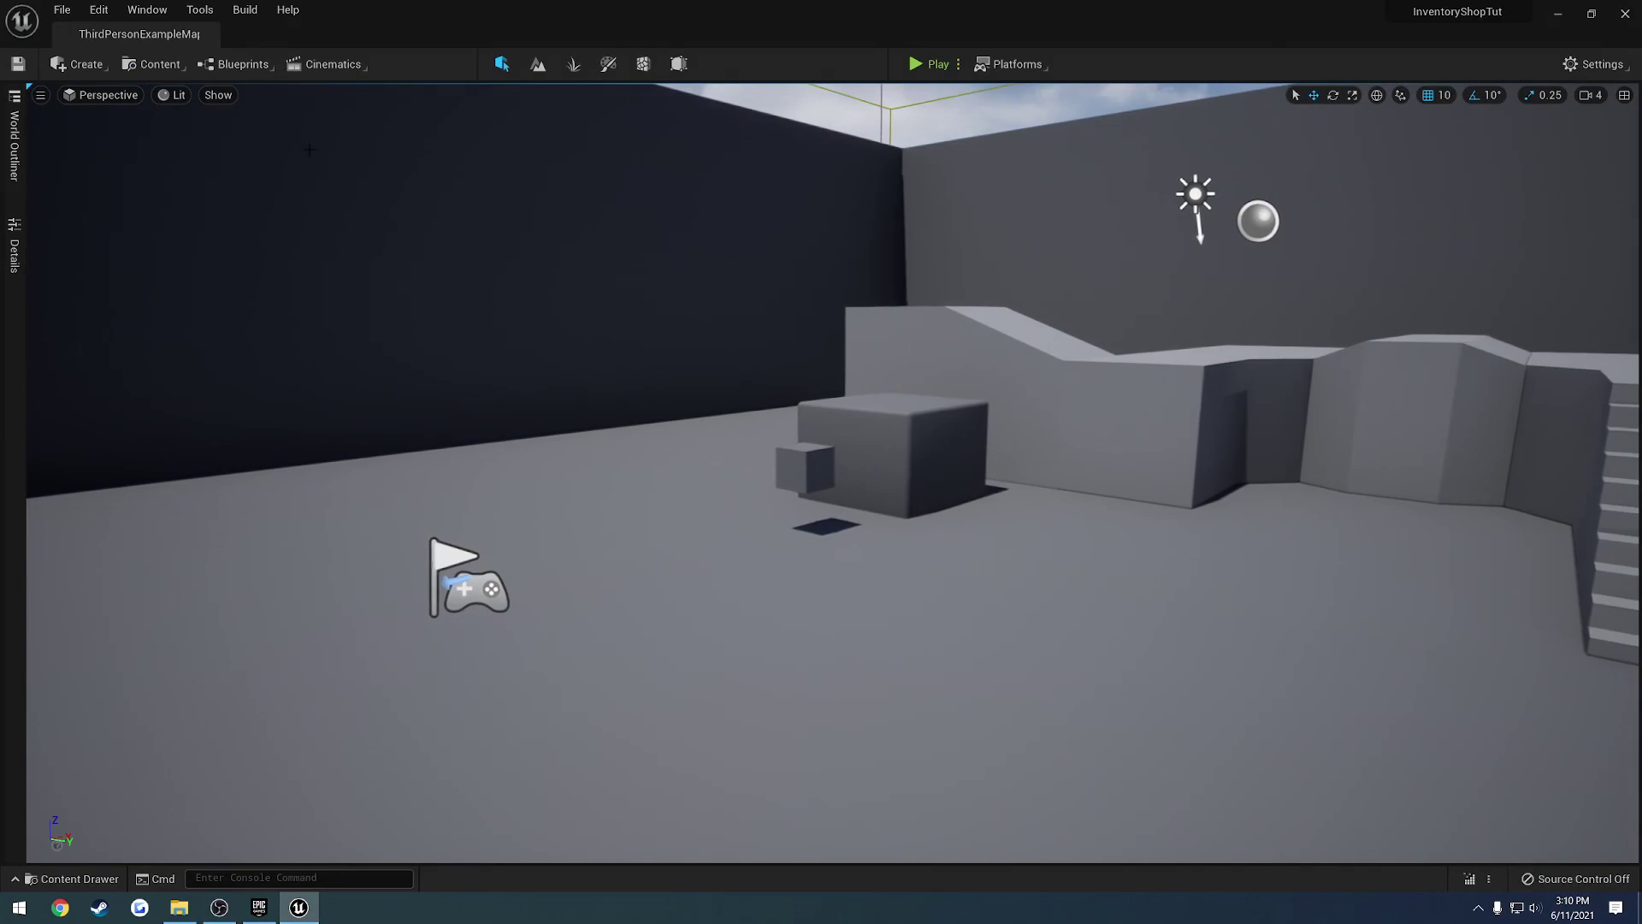
click(70, 12)
click(95, 160)
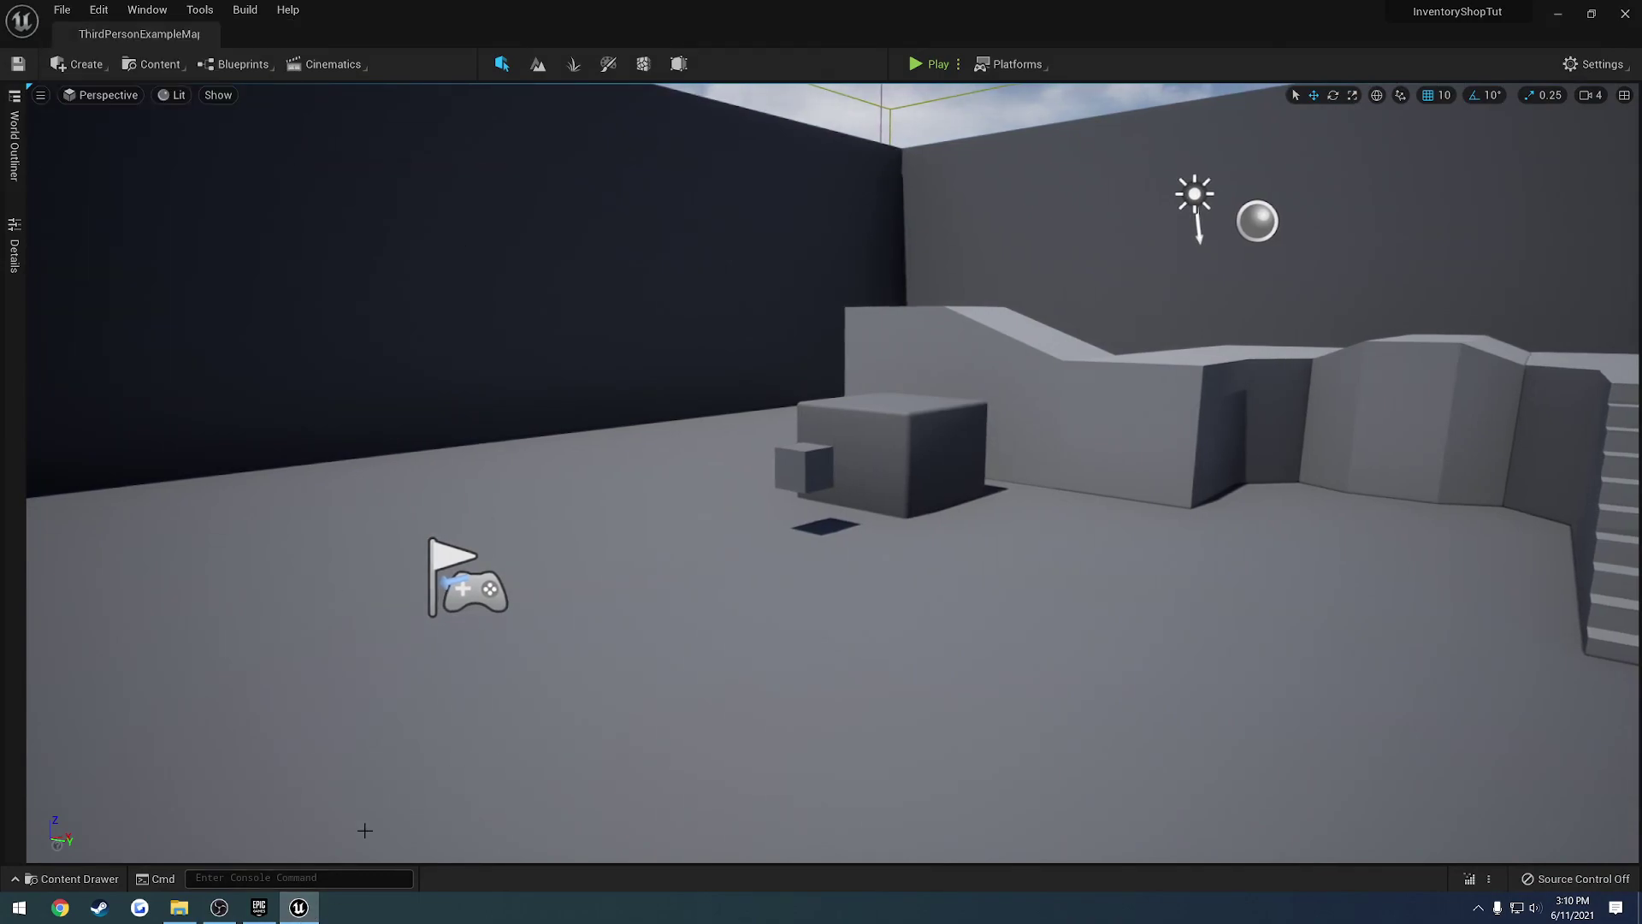
click(1624, 15)
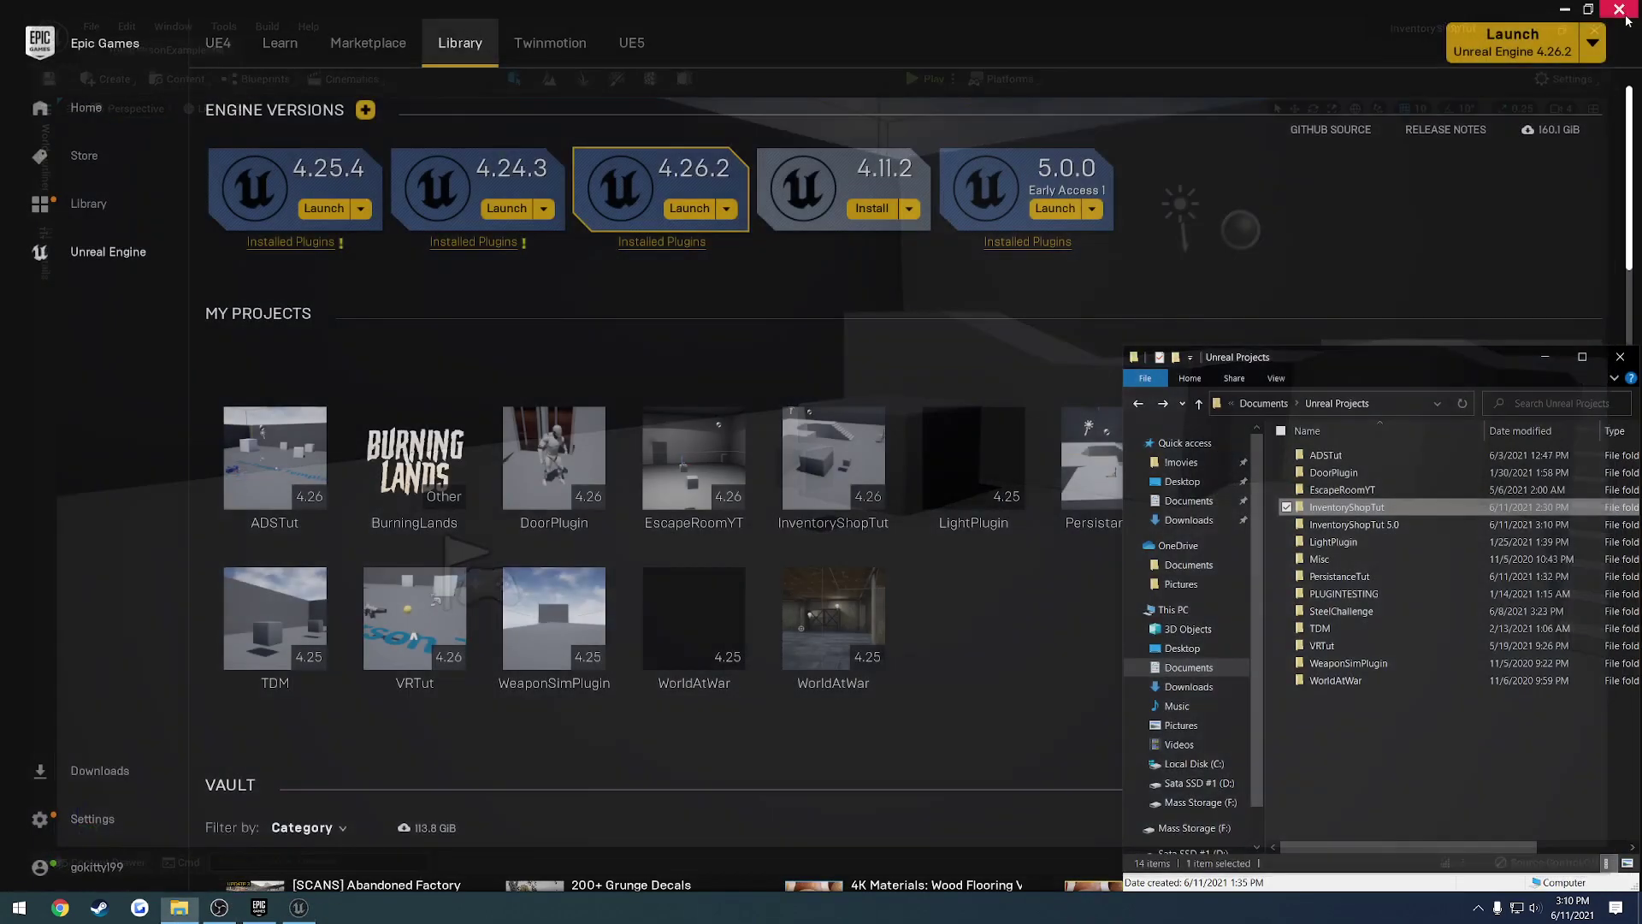
- Open InventoryShopTut.sln from the InventoryShopTut 5.0 folder in Rider, trust the solution and dismiss the RiderLink plugin notification
right_click(1349, 525)
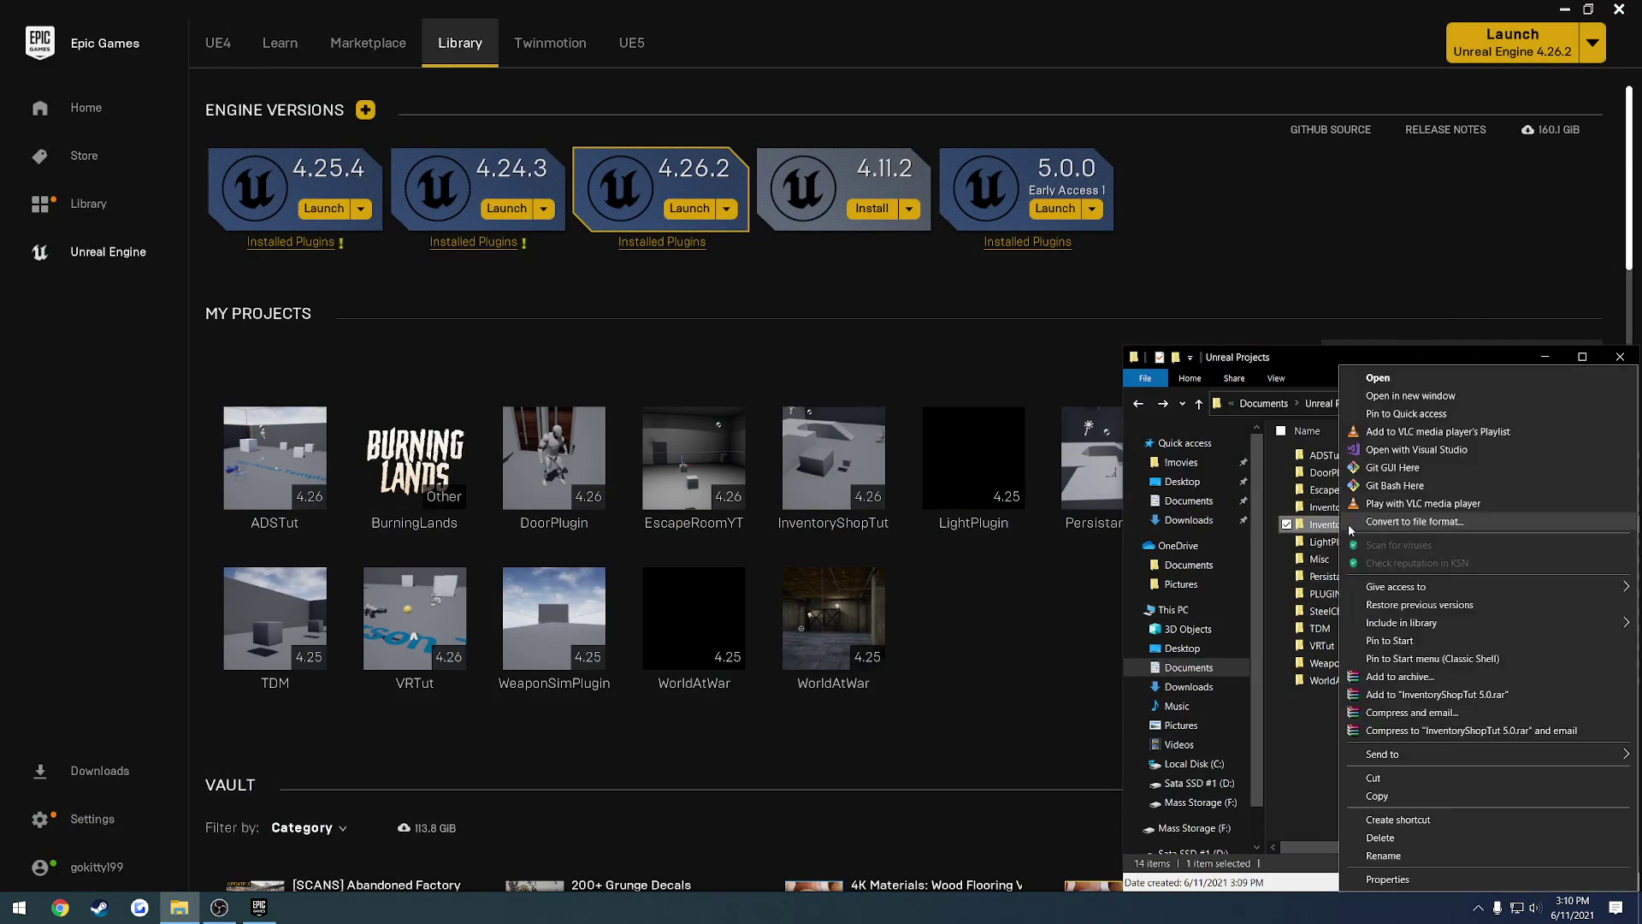
click(1331, 524)
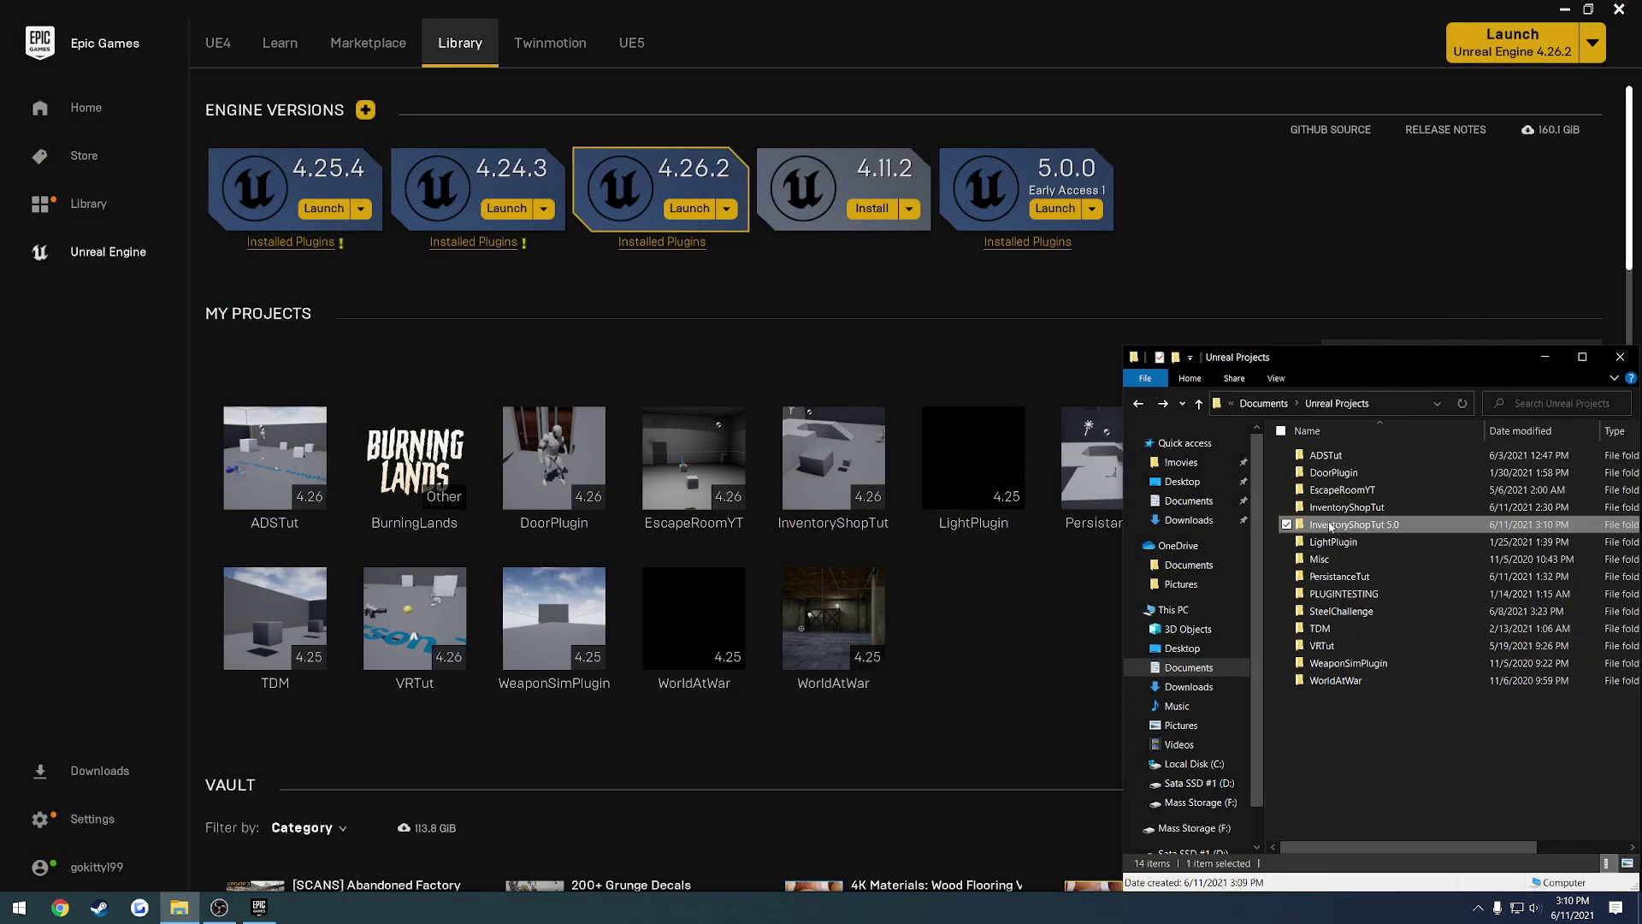
double_click(1383, 524)
right_click(1374, 628)
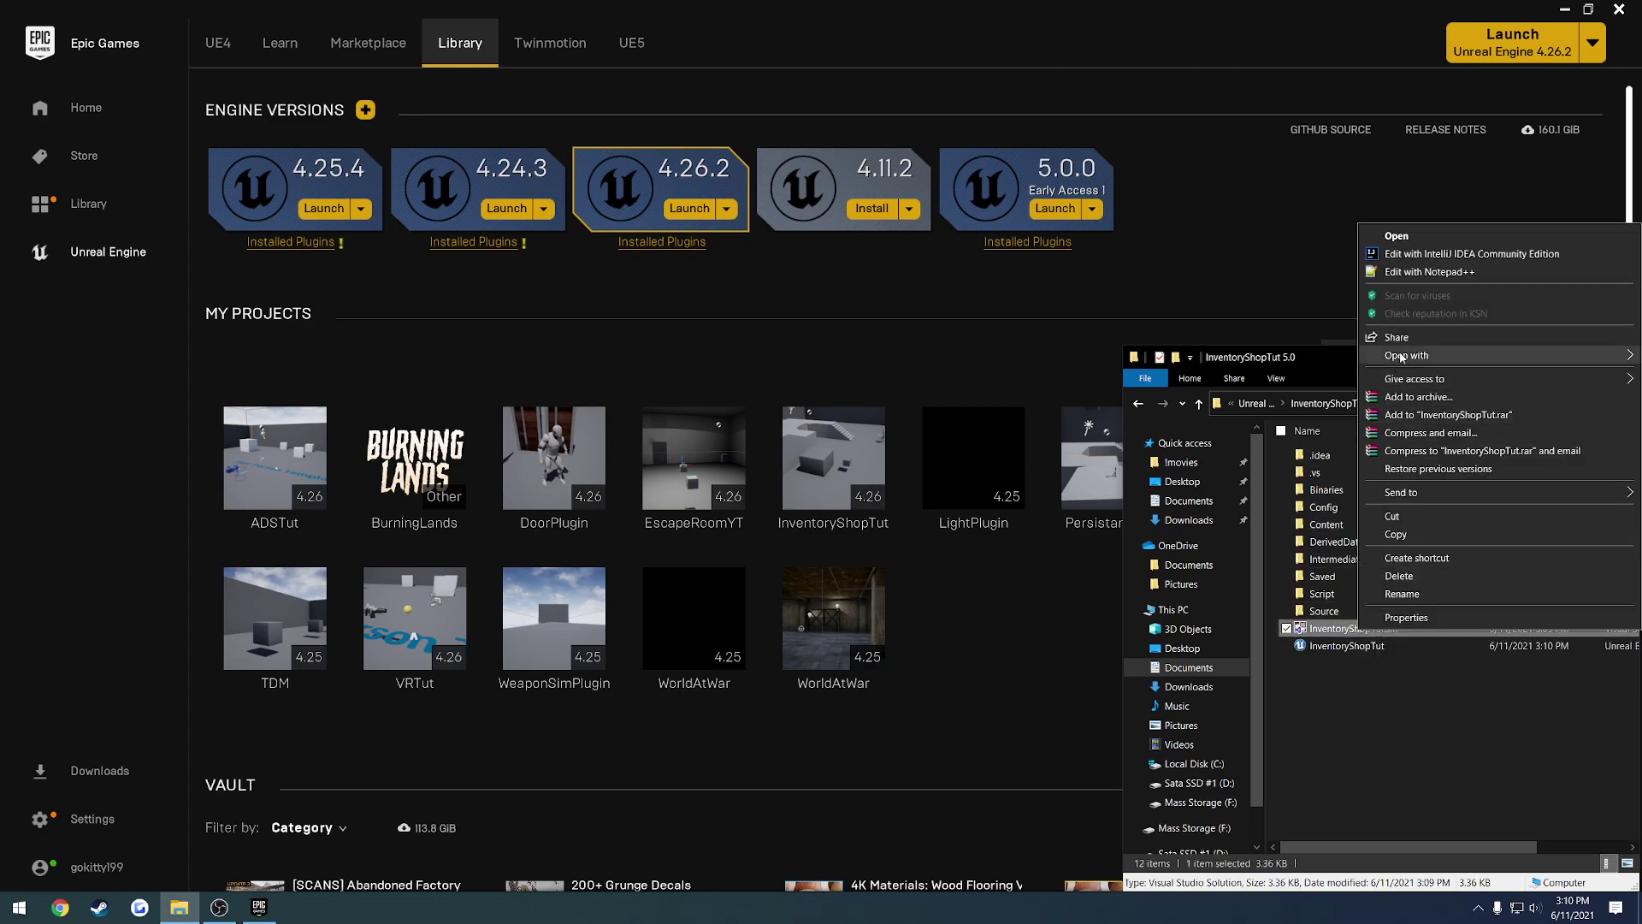
mouse_move(1402, 358)
click(1183, 413)
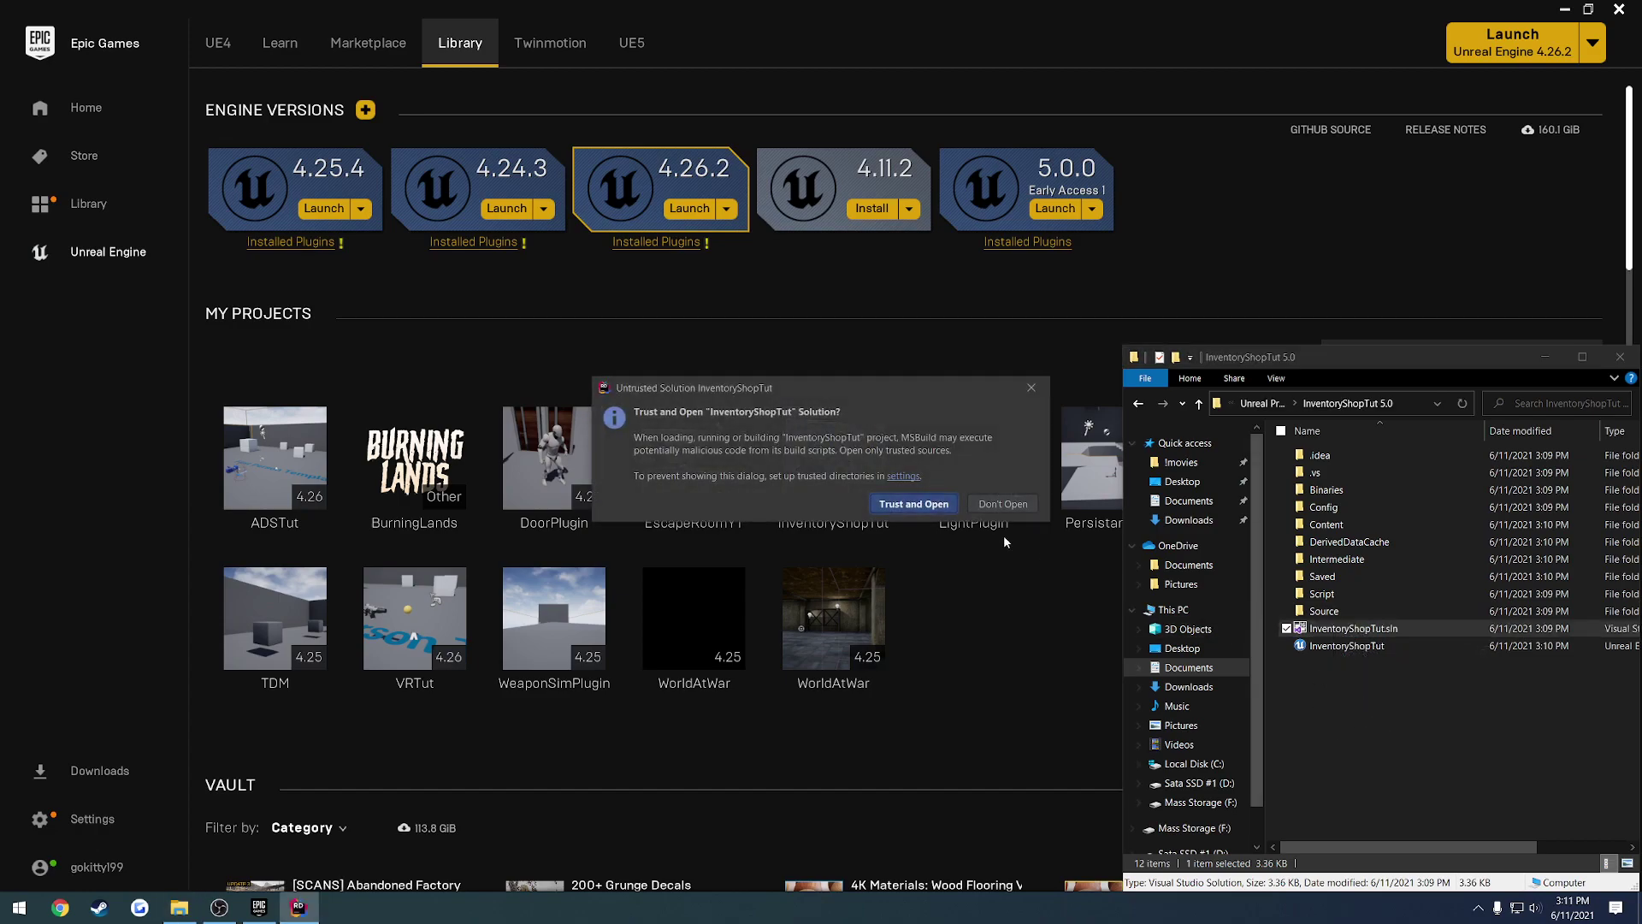
click(914, 505)
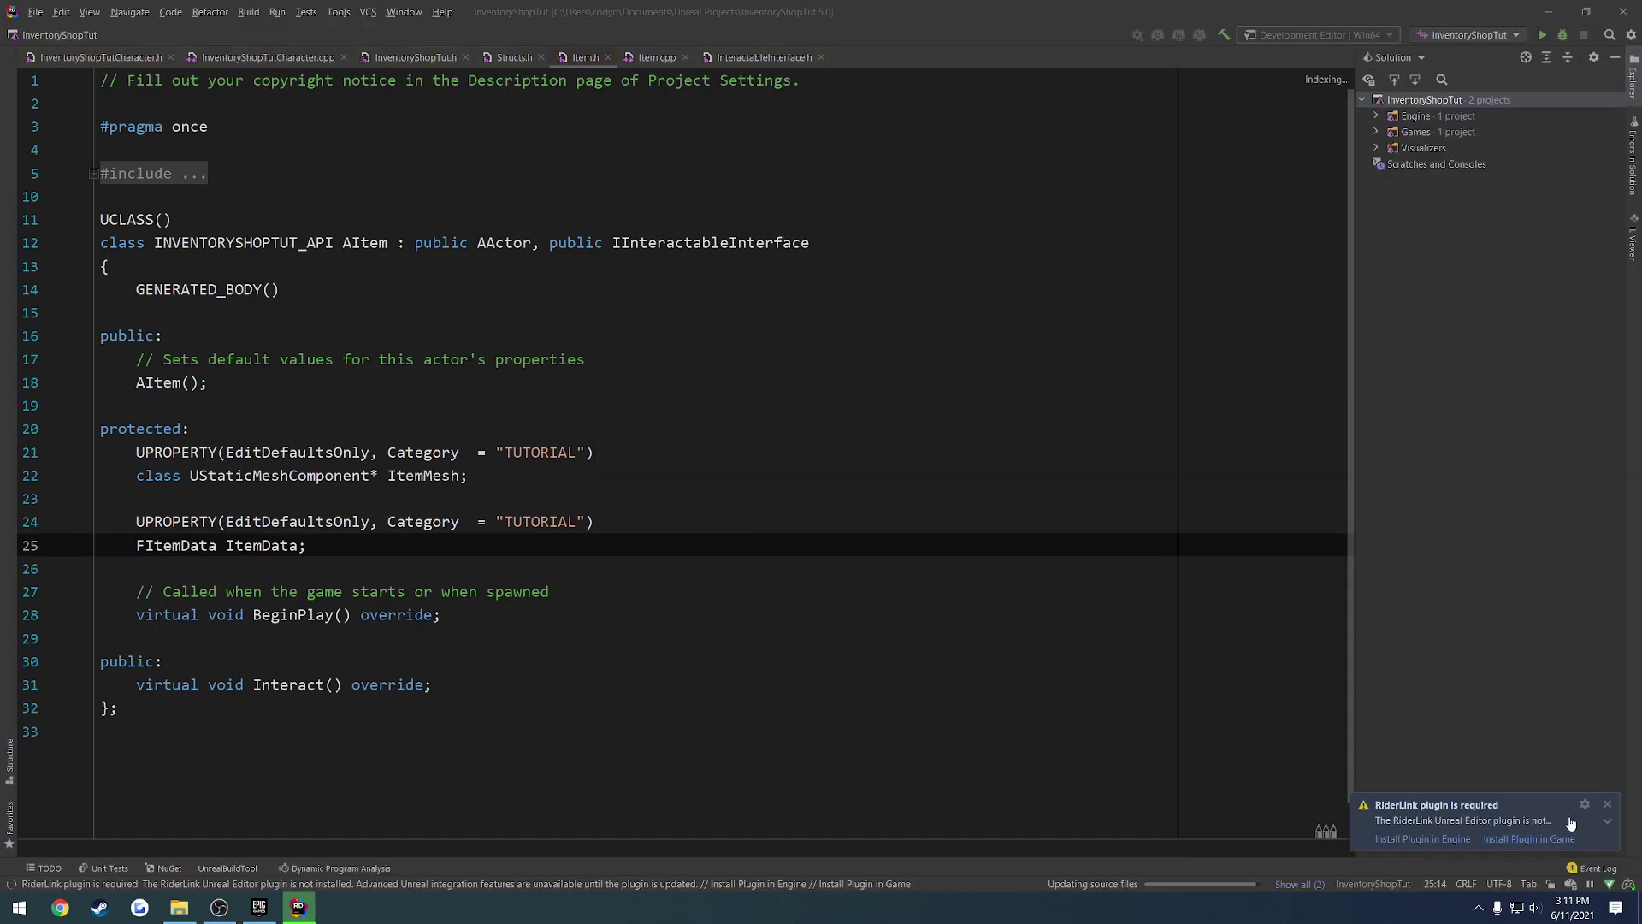
click(1606, 807)
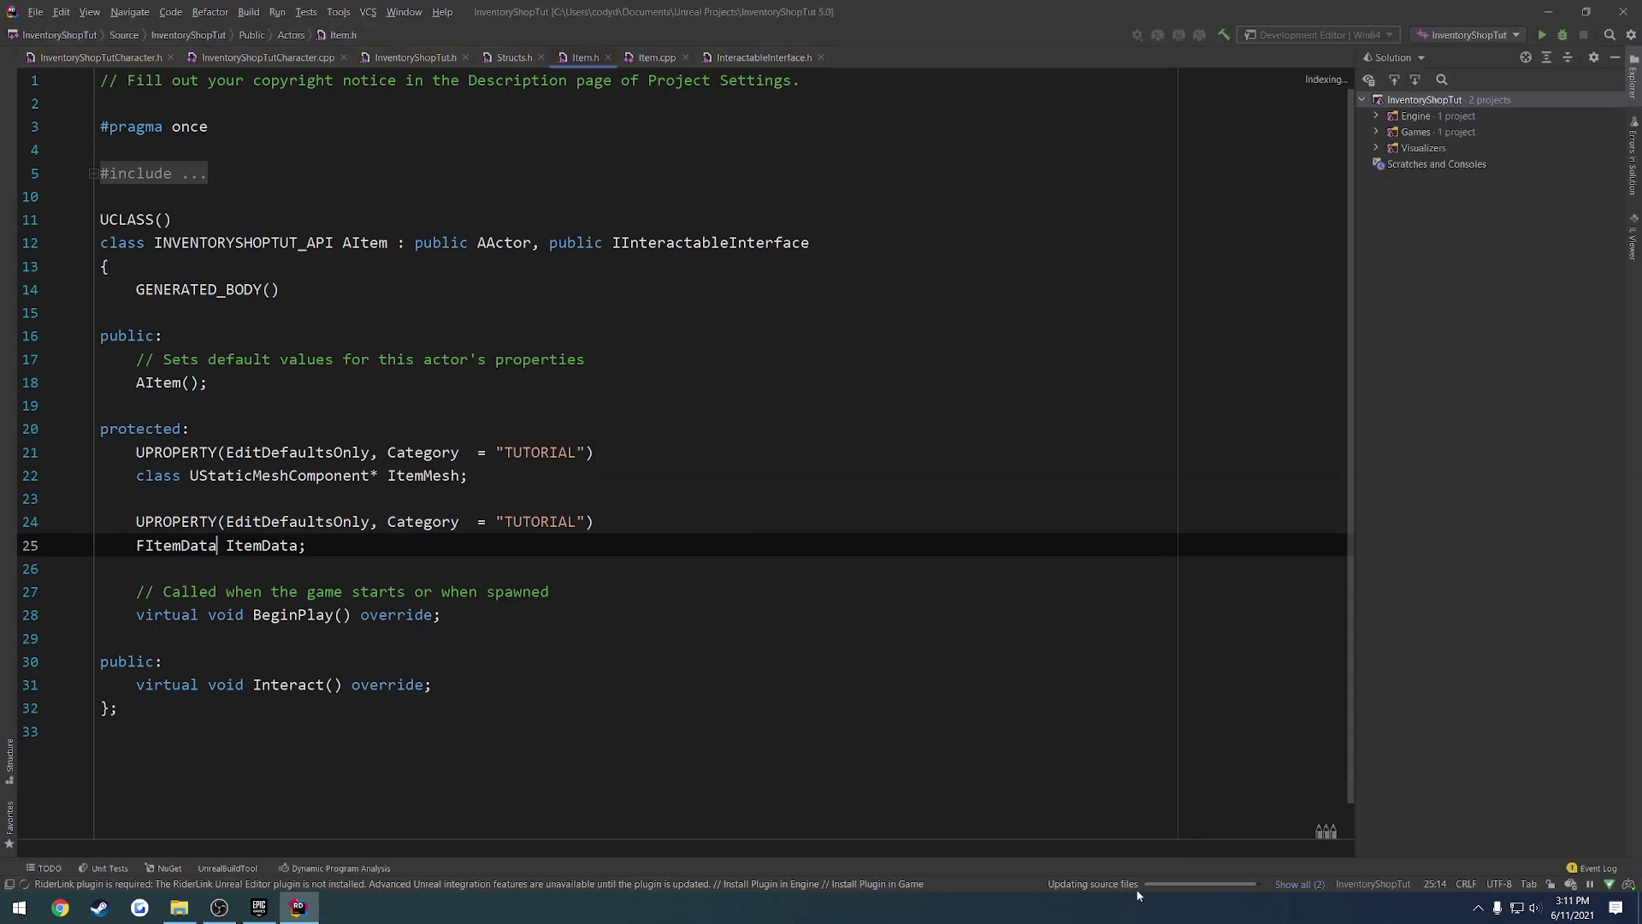
- Expand the Games project's source tree down to the Actors folders under Private and Public to check its code files
click(1374, 132)
click(1405, 196)
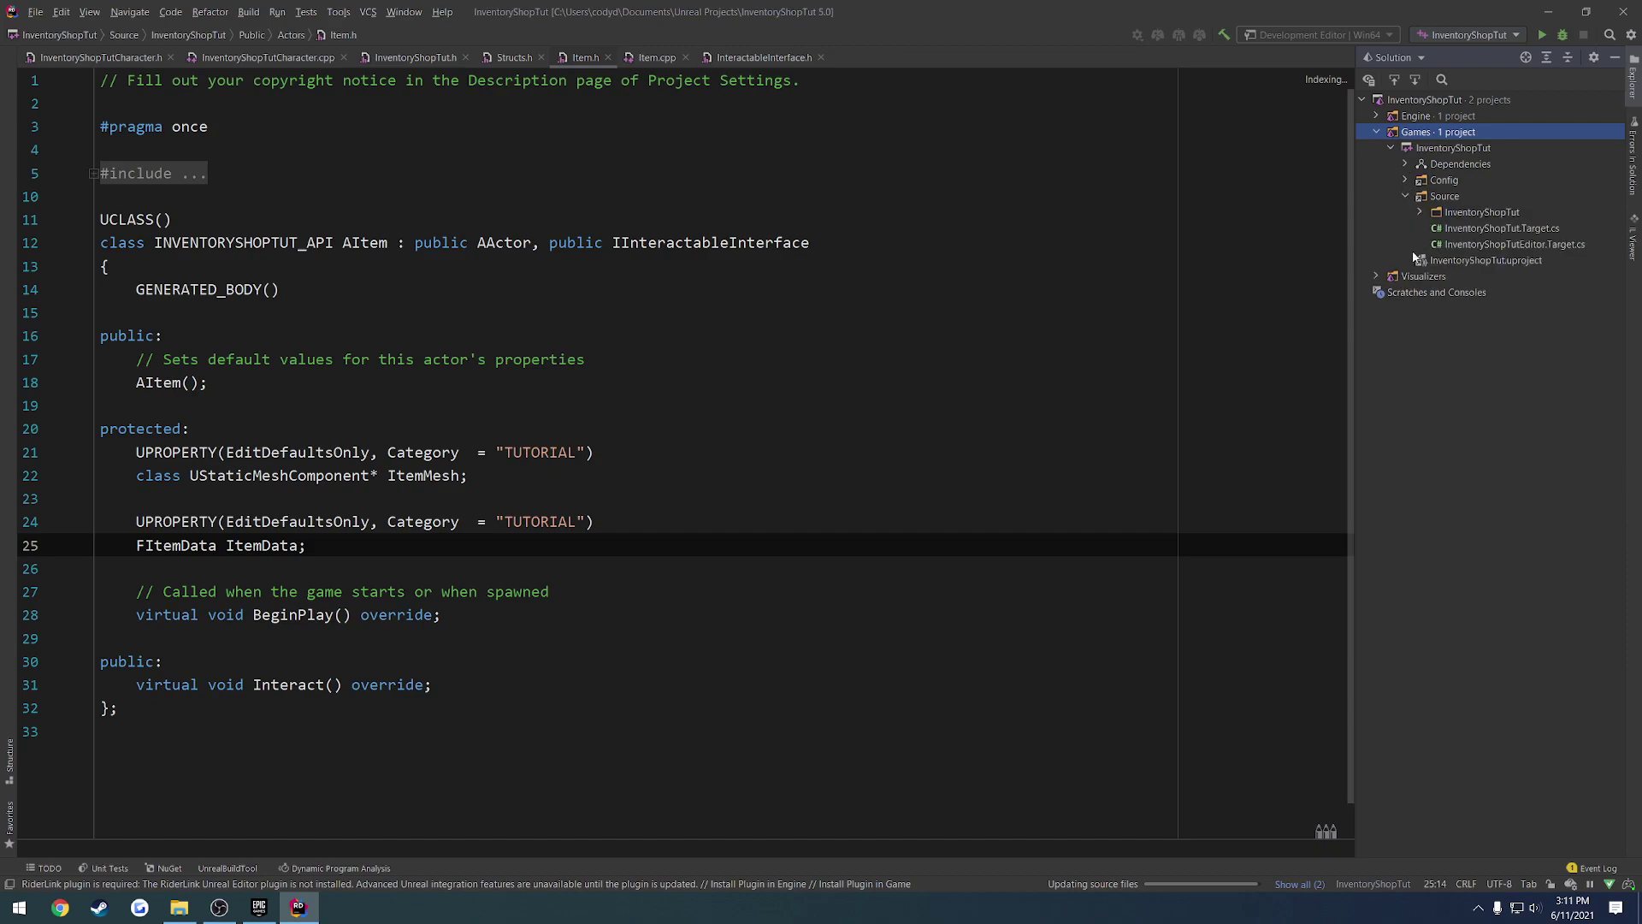
click(1421, 210)
click(1434, 245)
click(1434, 228)
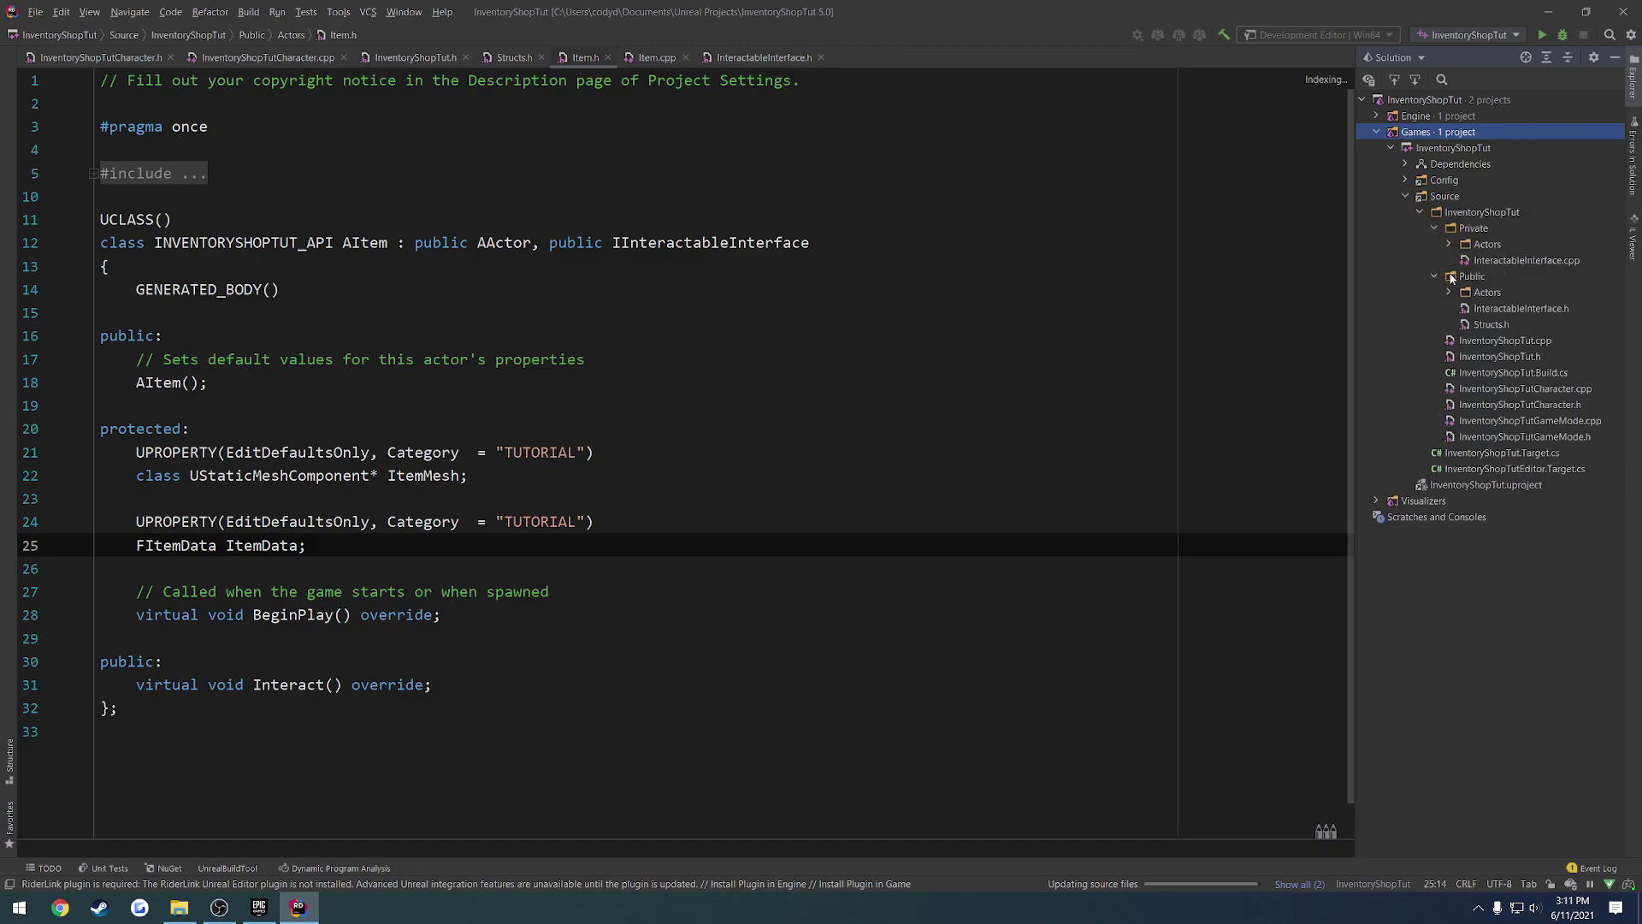
click(1448, 292)
click(1449, 245)
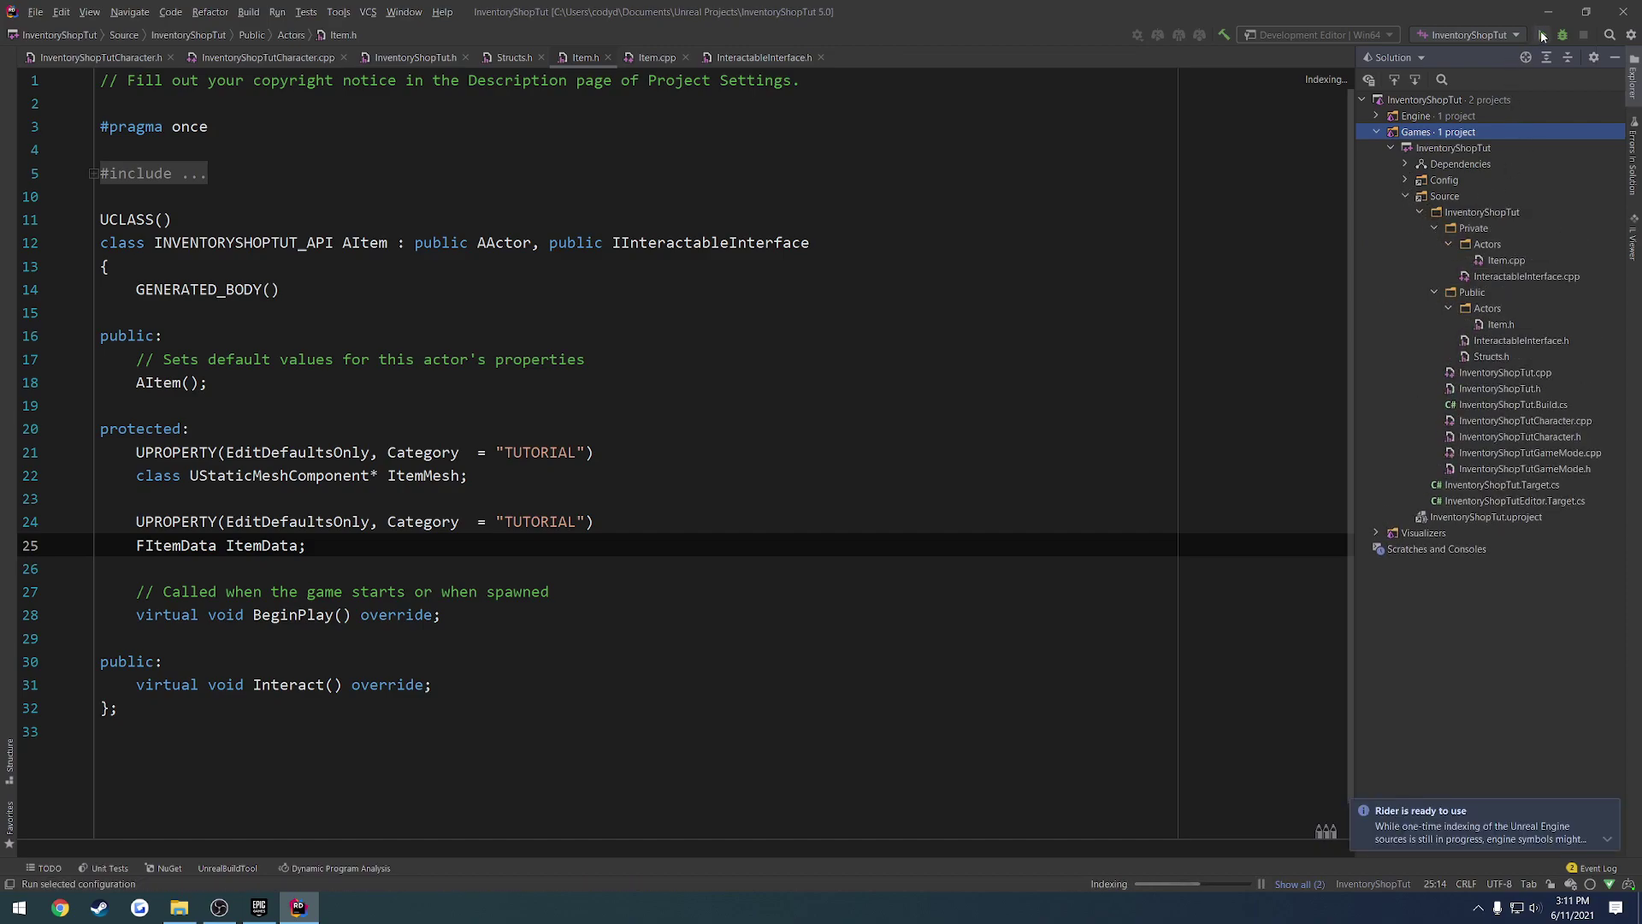
- Build and run the InventoryShopTut project, display its assets in the editor's Content Drawer and narrow the folder tree
key(ctrl+shift+b)
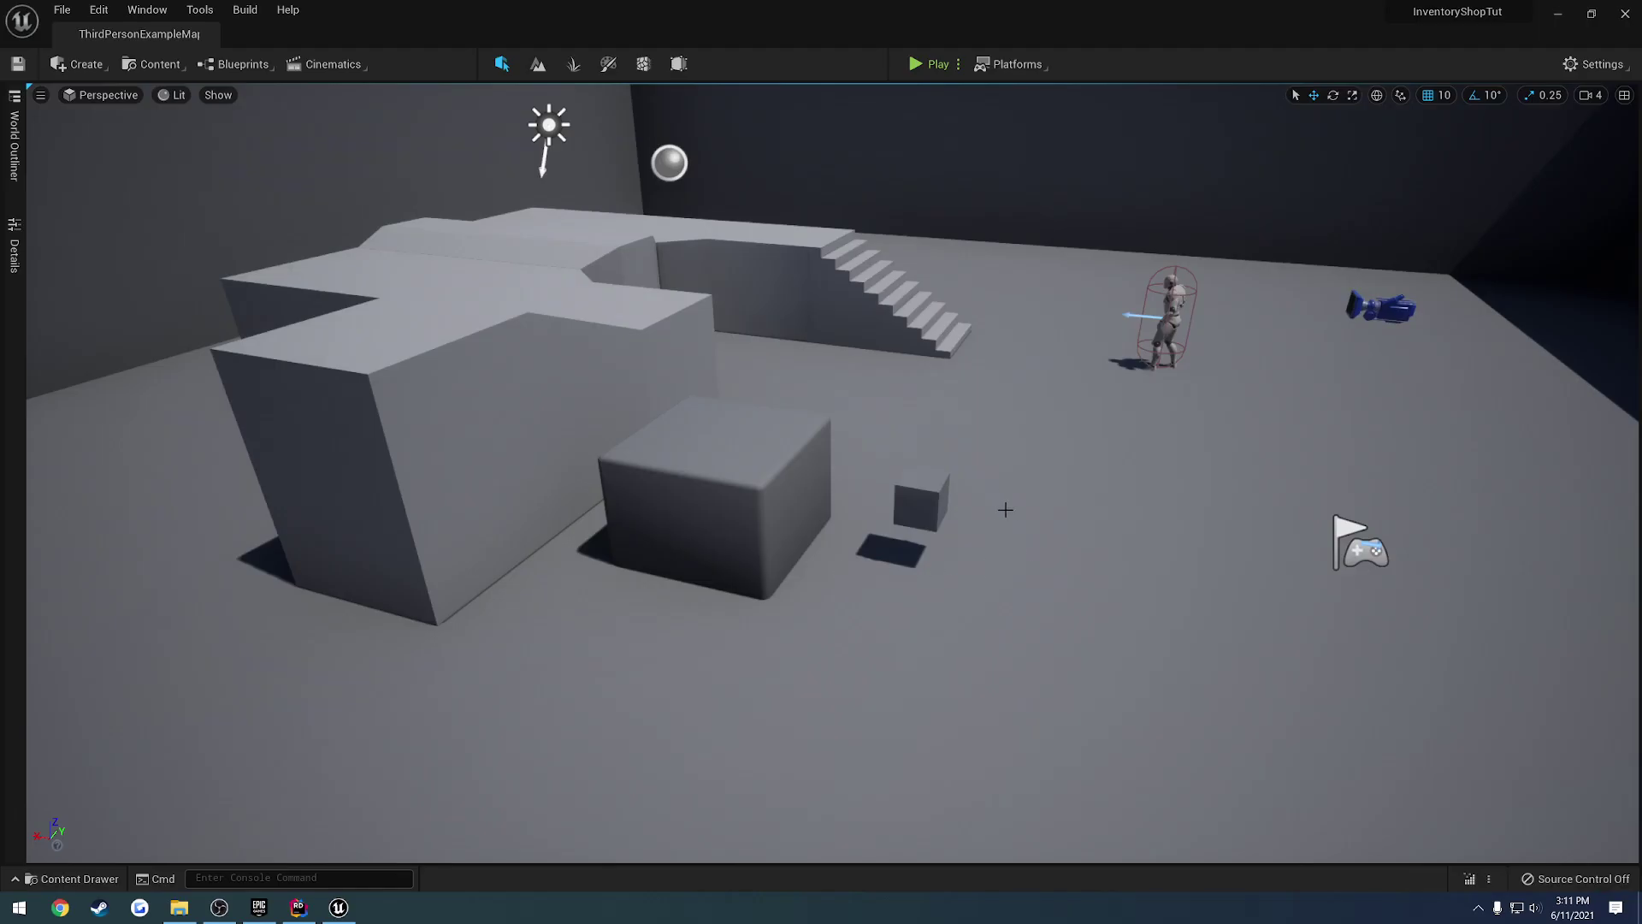
right_drag(1018, 509, 1060, 515)
key(e)
key(ctrl+space)
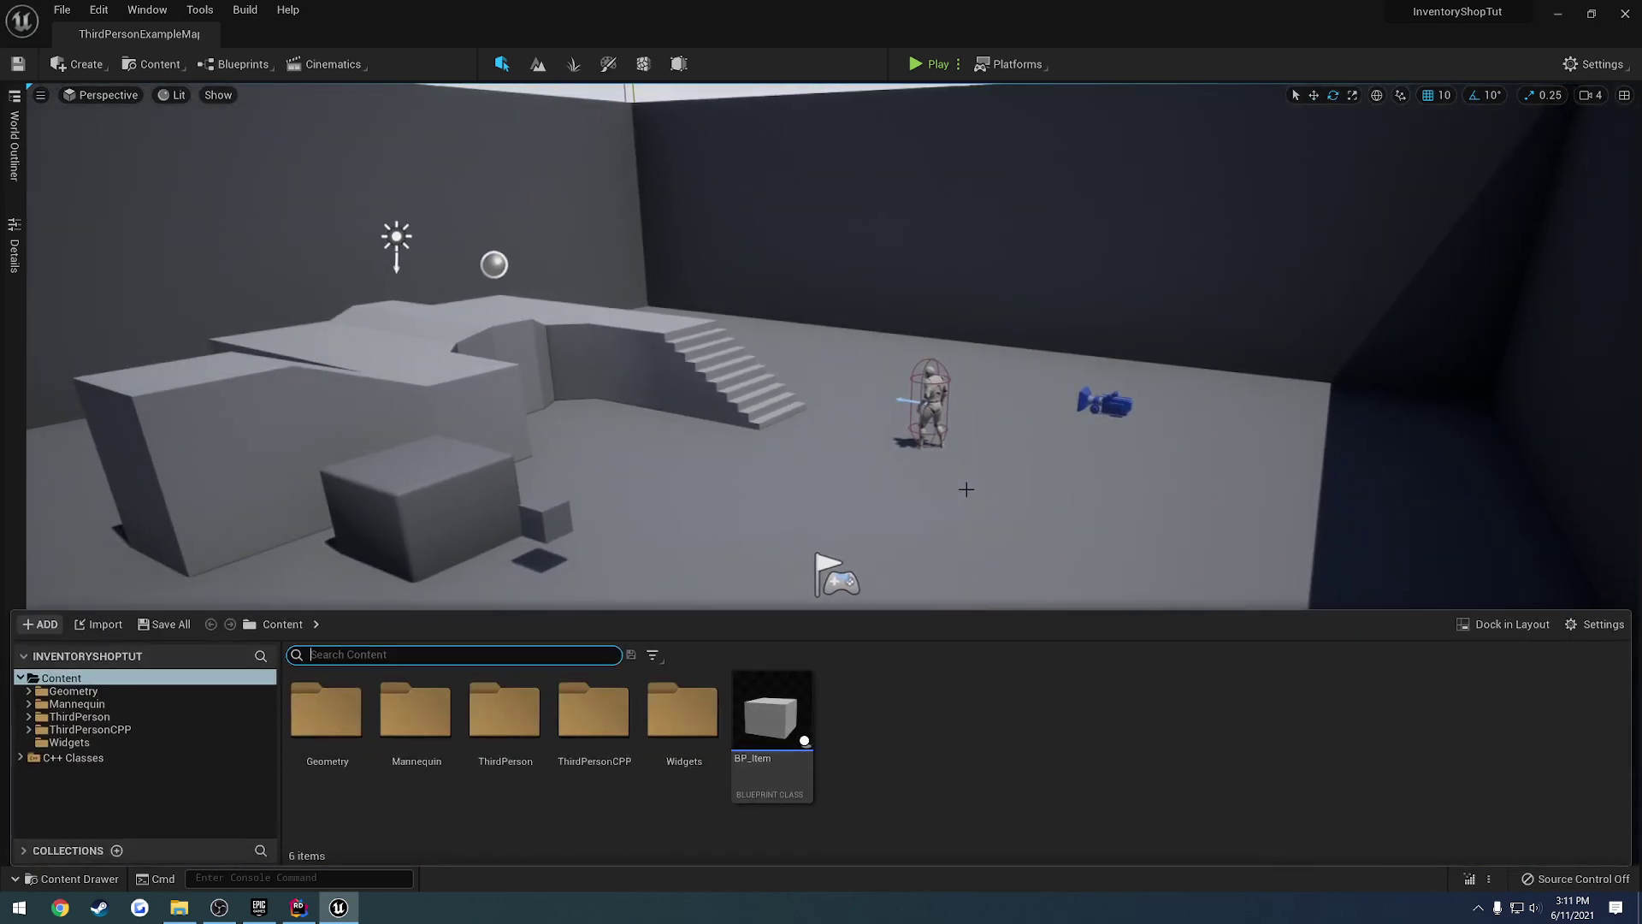
key(ctrl+space)
key(ctrl+space)
drag(280, 716, 258, 700)
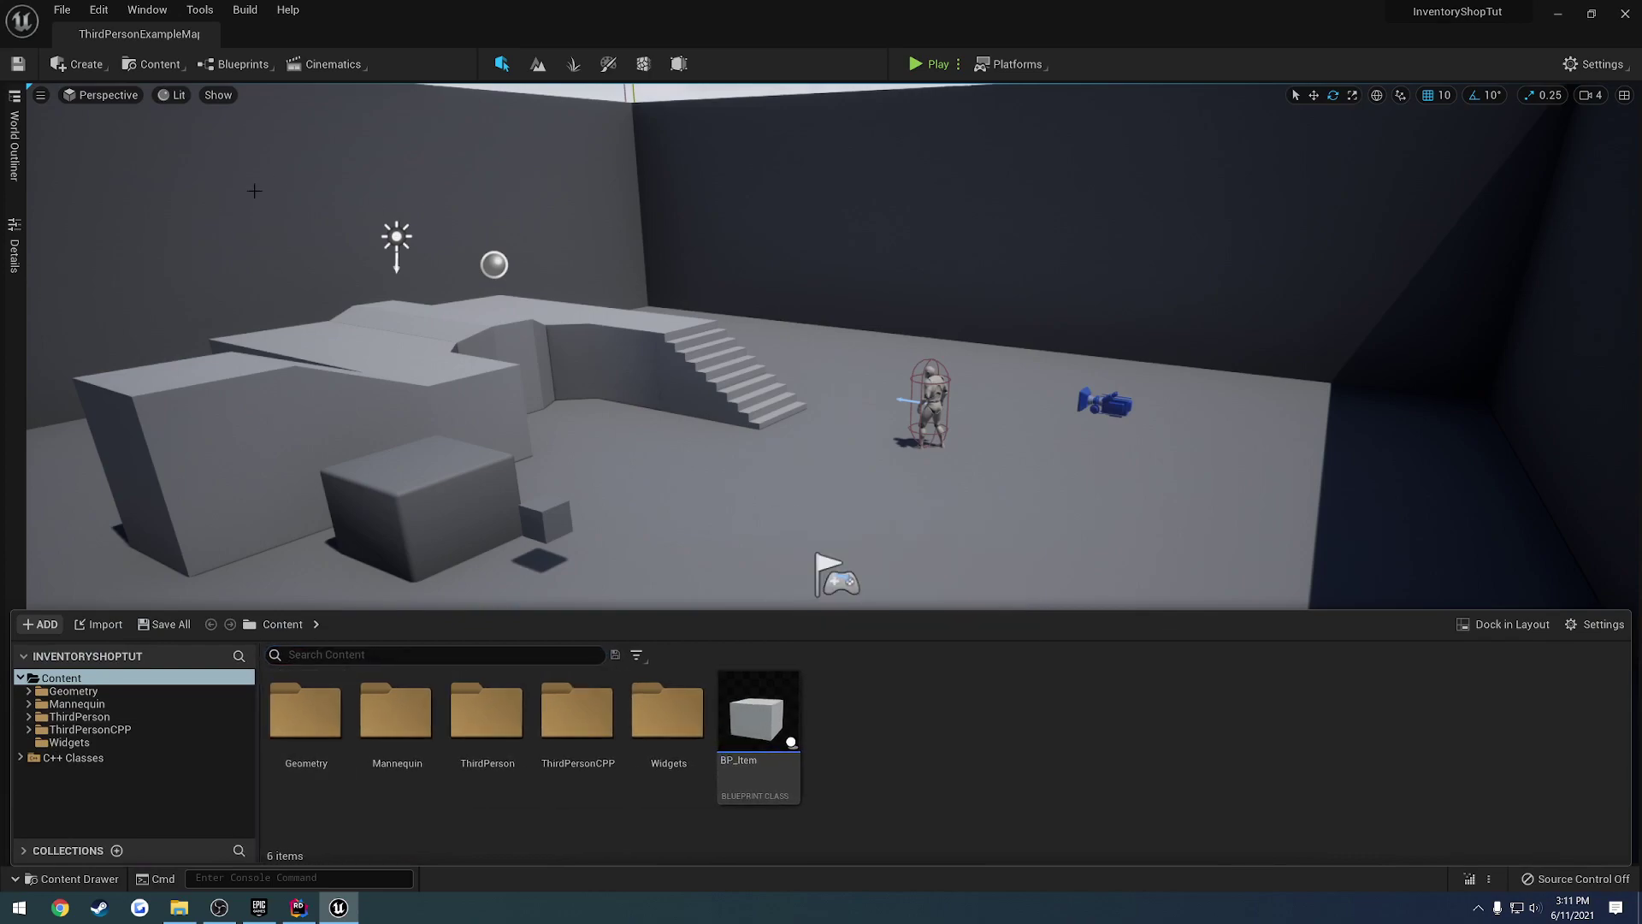
right_drag(254, 189, 162, 193)
key(d)
key(s)
key(w)
key(a)
key(d)
right_drag(1014, 173, 1015, 172)
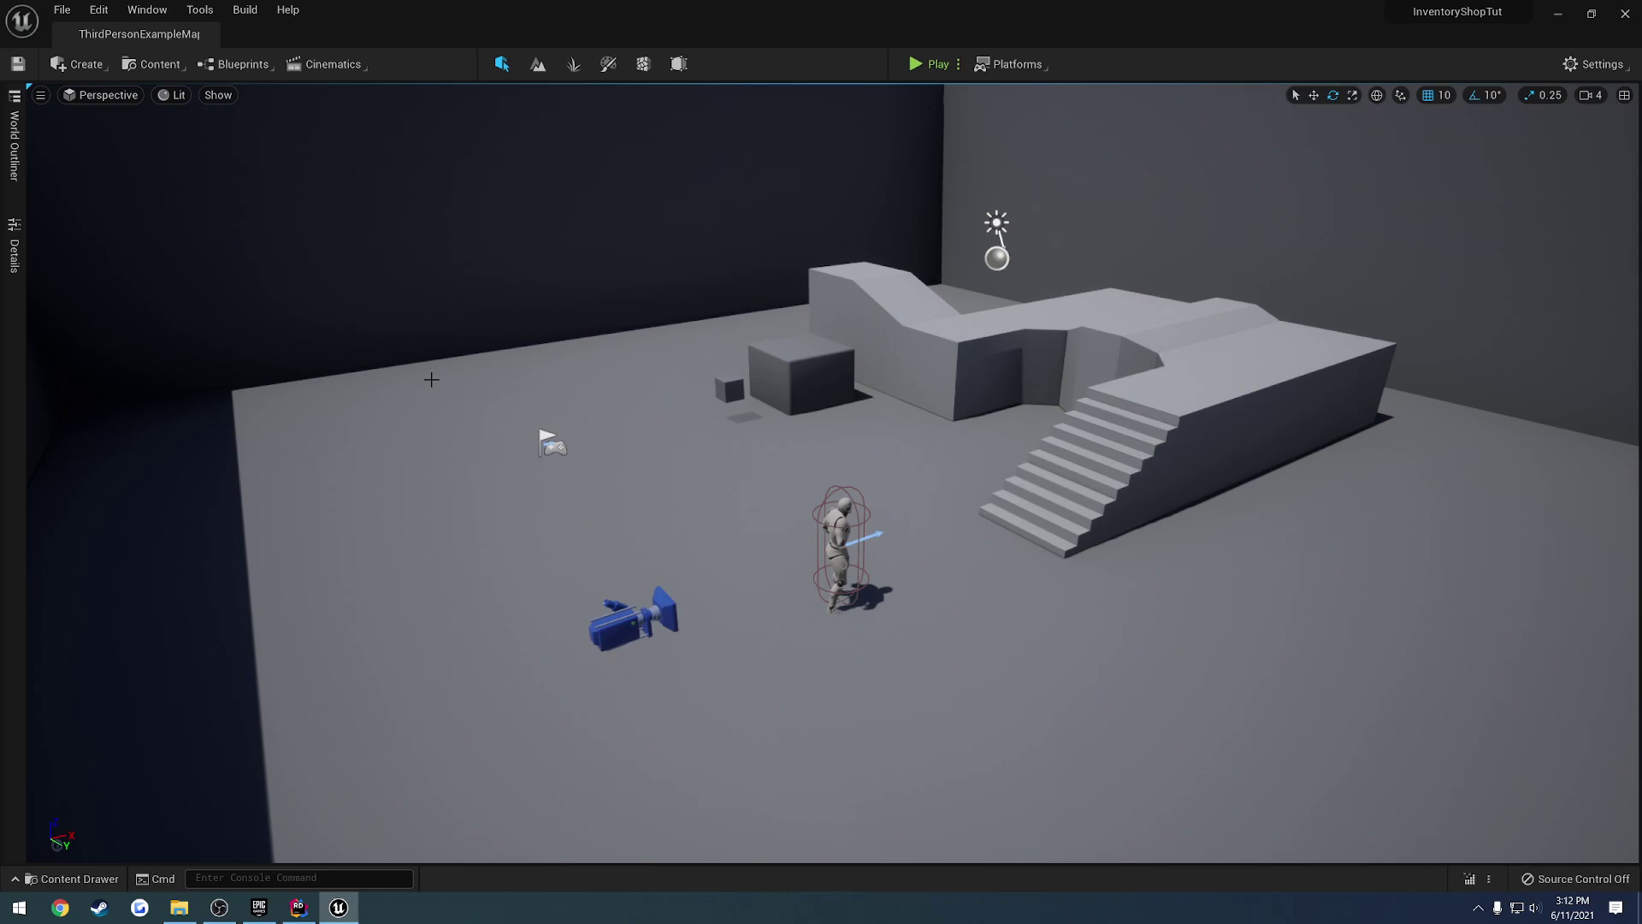
- Play-test the level in the editor by running the character around near the cubes, and stop the session
click(931, 64)
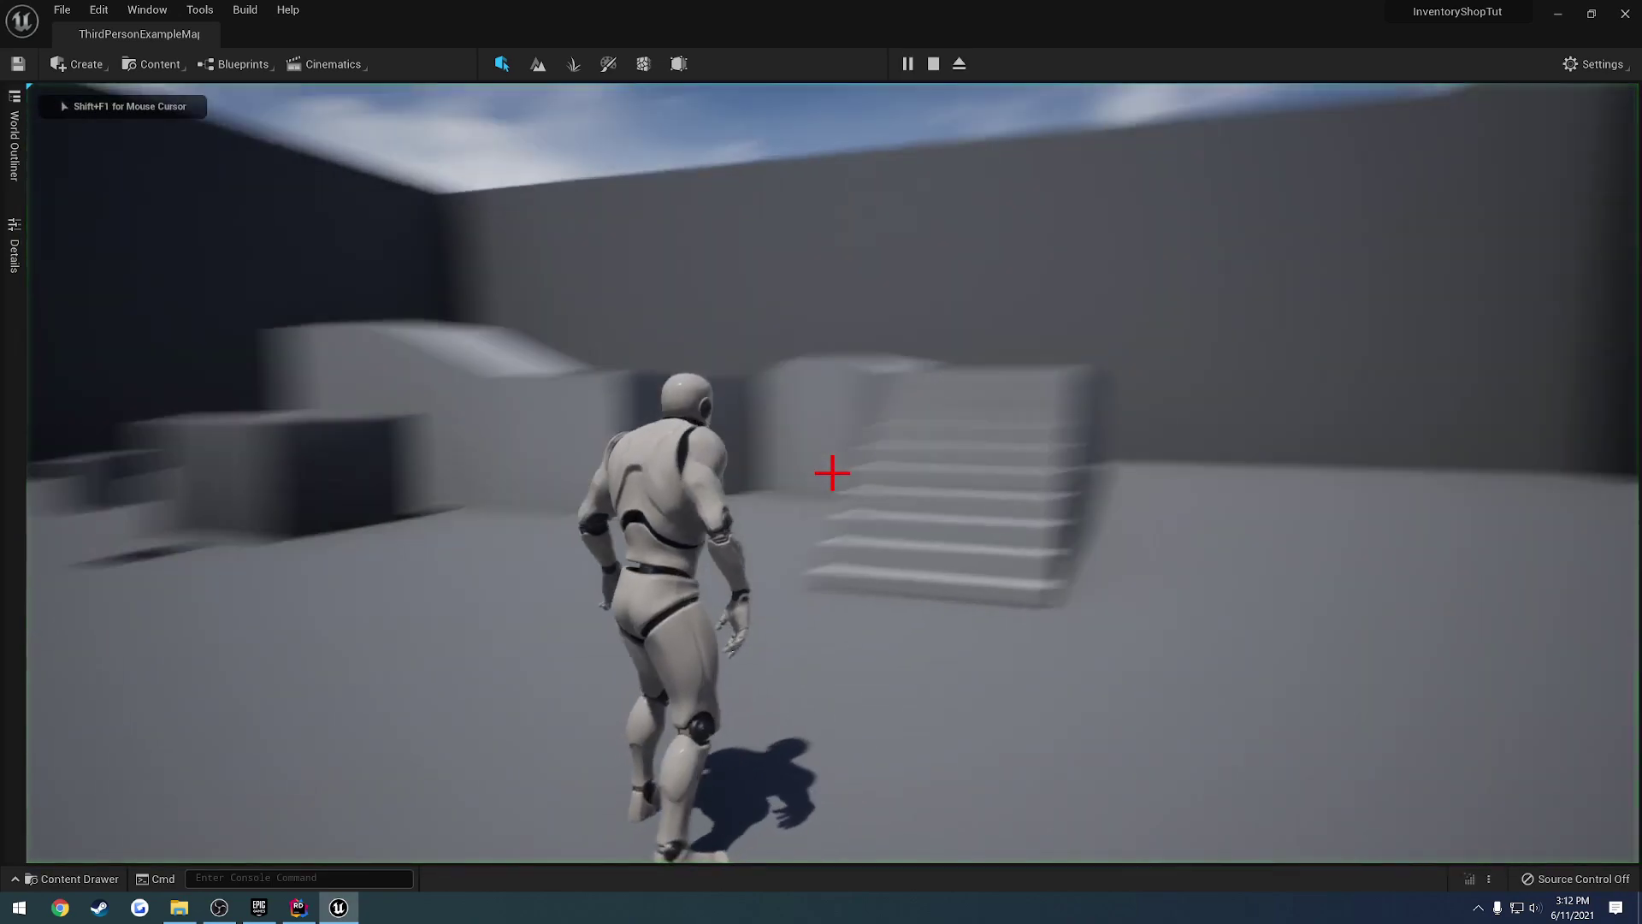
key(w)
key(e)
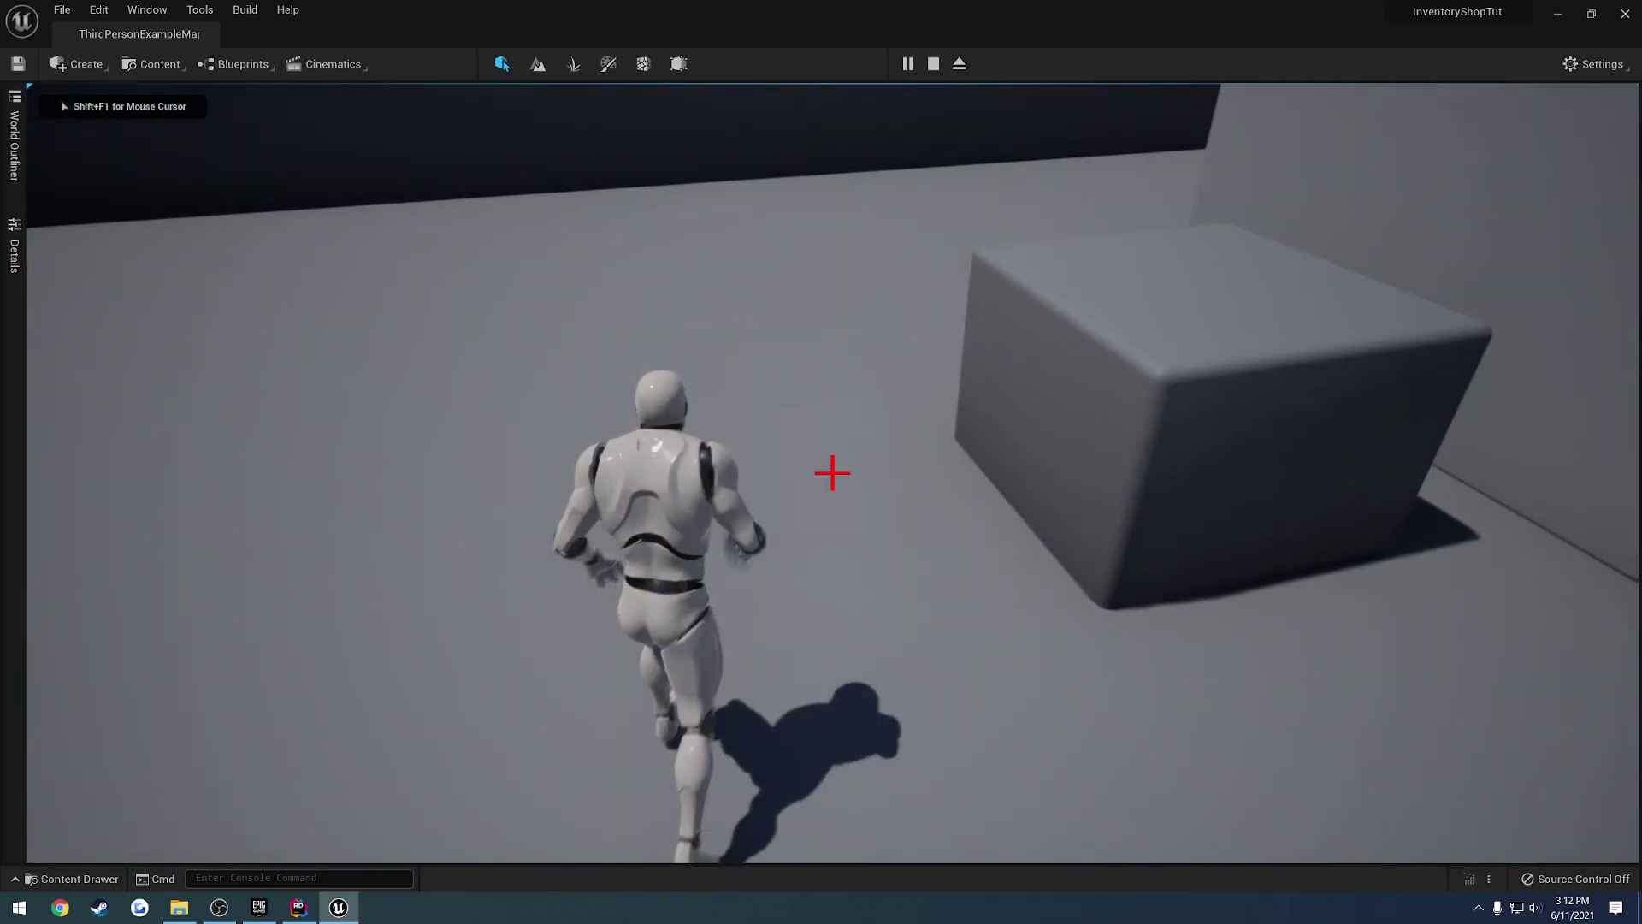
key(Escape)
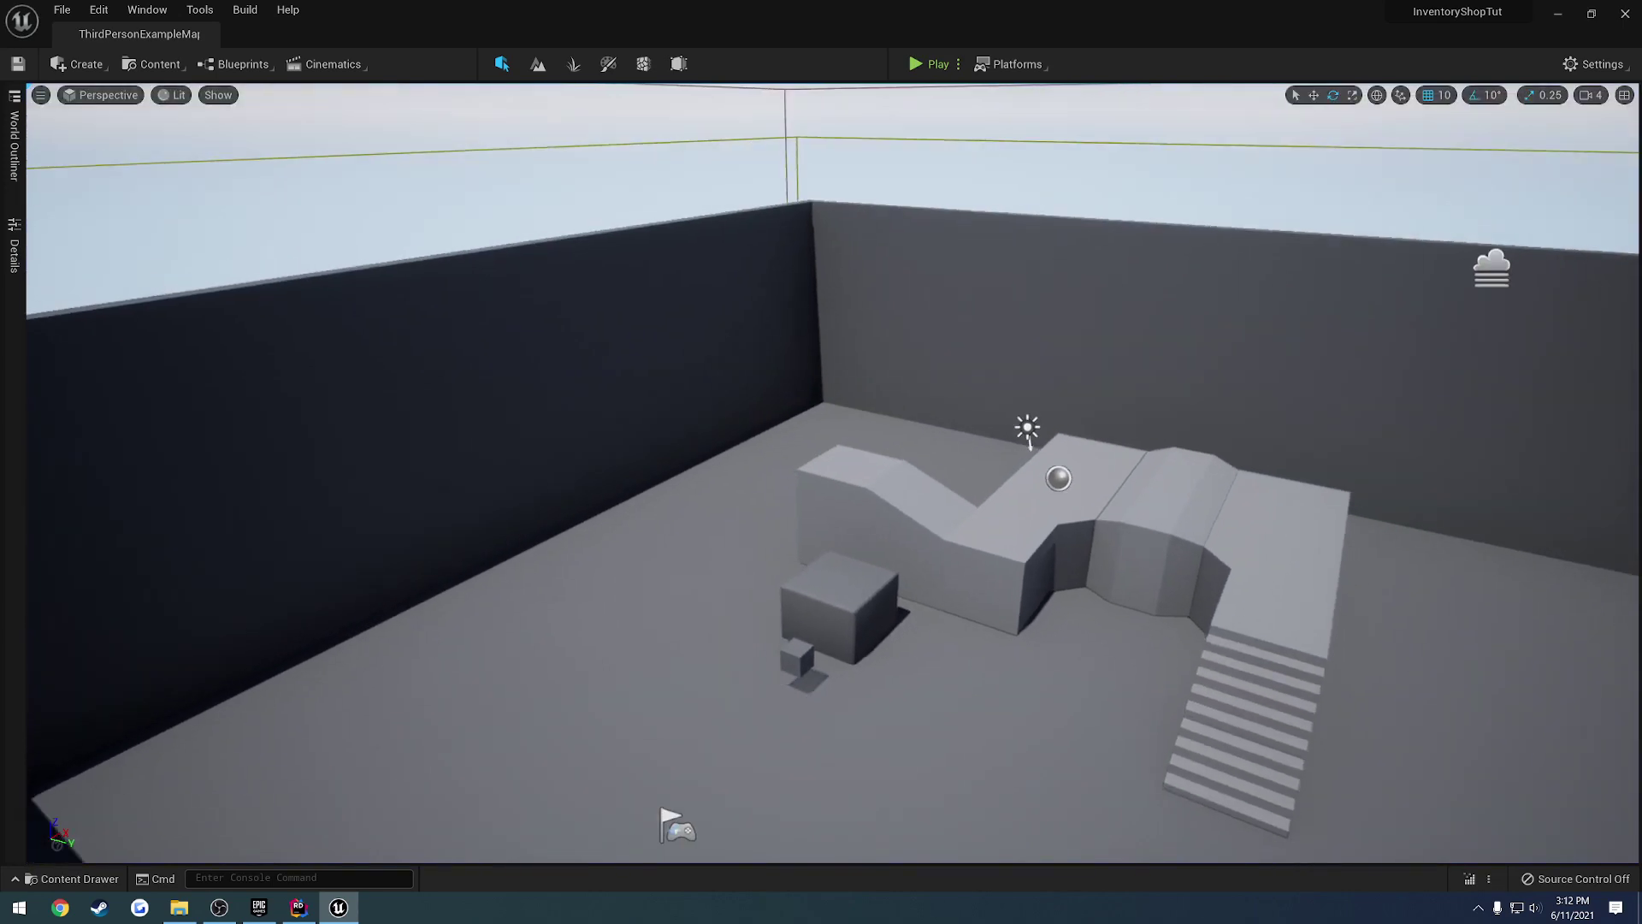
- Open the BP_Item blueprint, dock it beside the level tab and switch to the full blueprint editor
key(s)
key(d)
right_drag(864, 370, 725, 389)
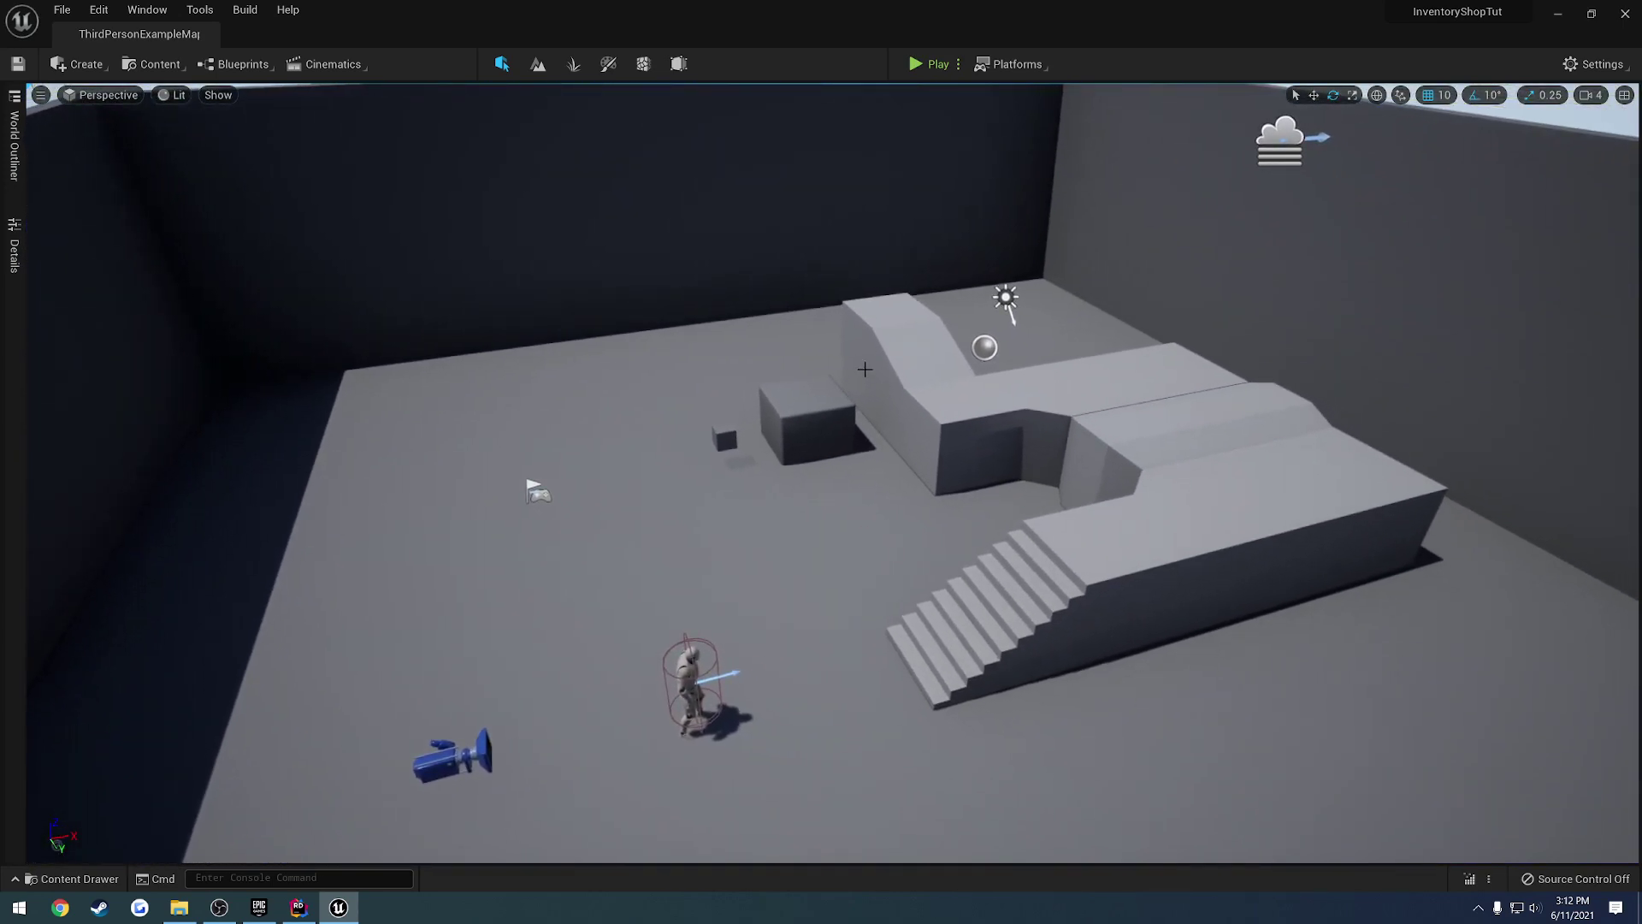
key(ctrl+space)
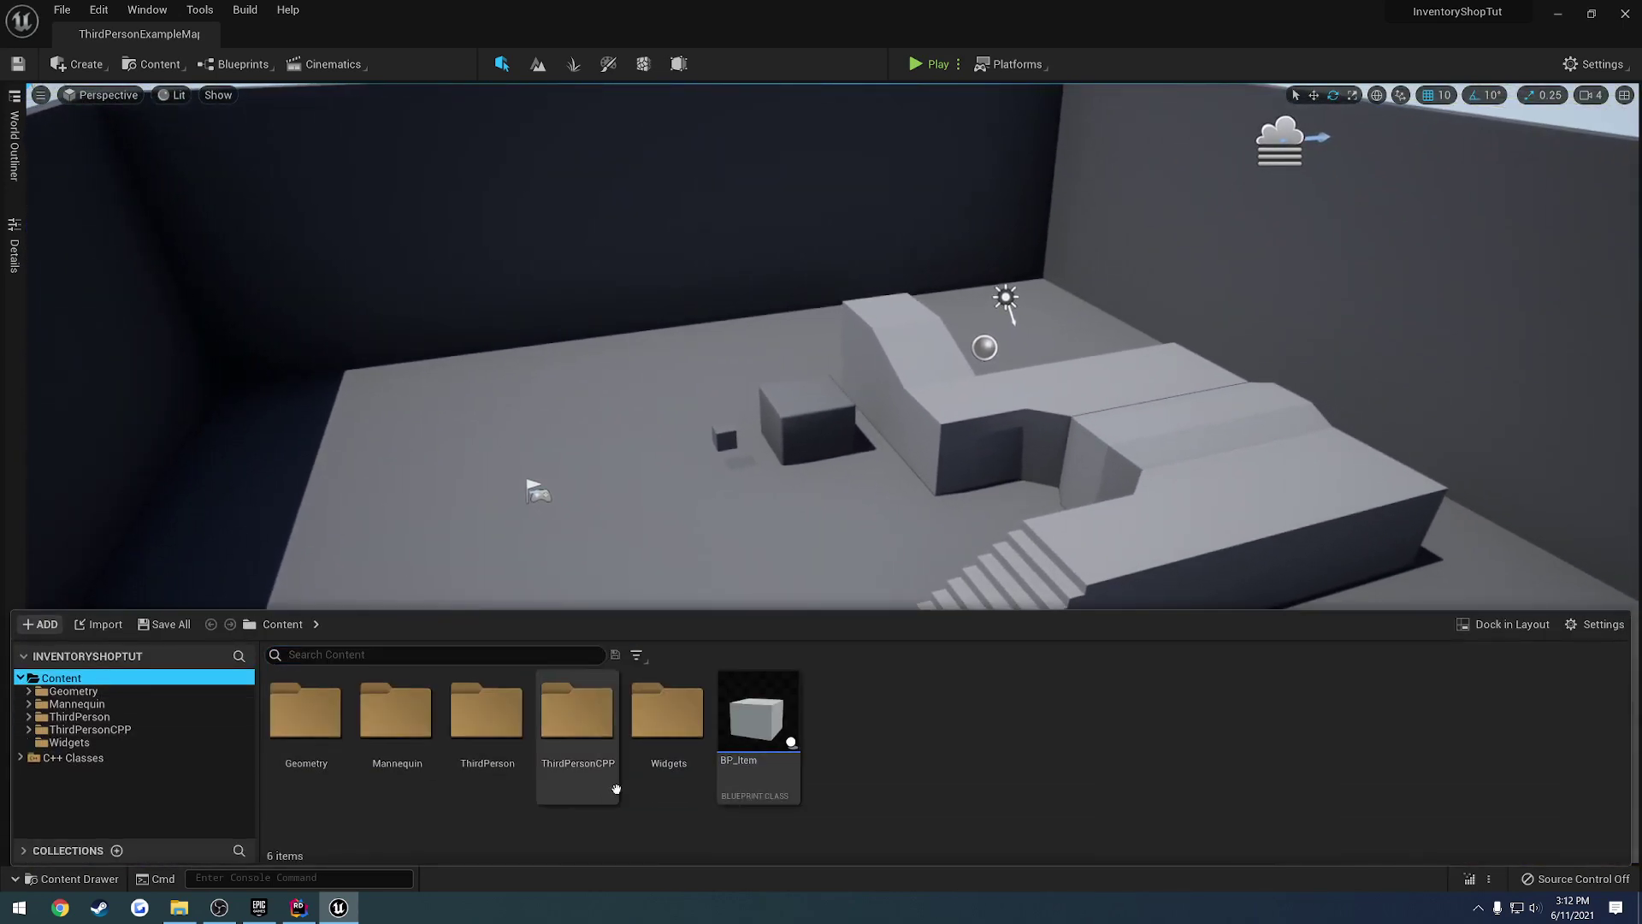
double_click(756, 714)
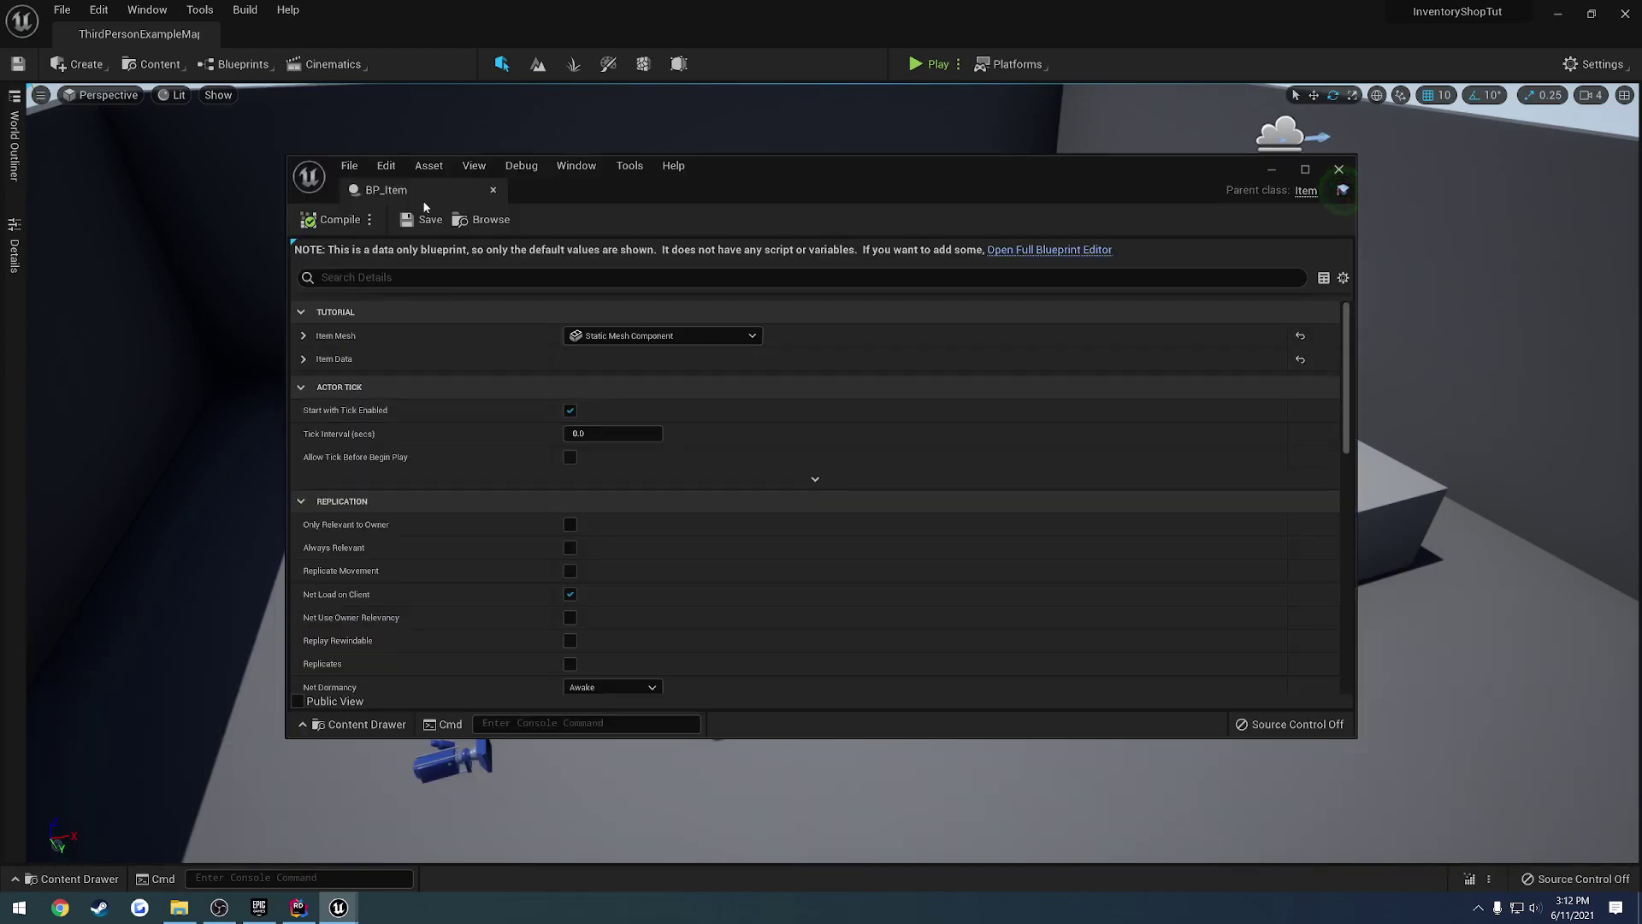
drag(422, 200, 258, 48)
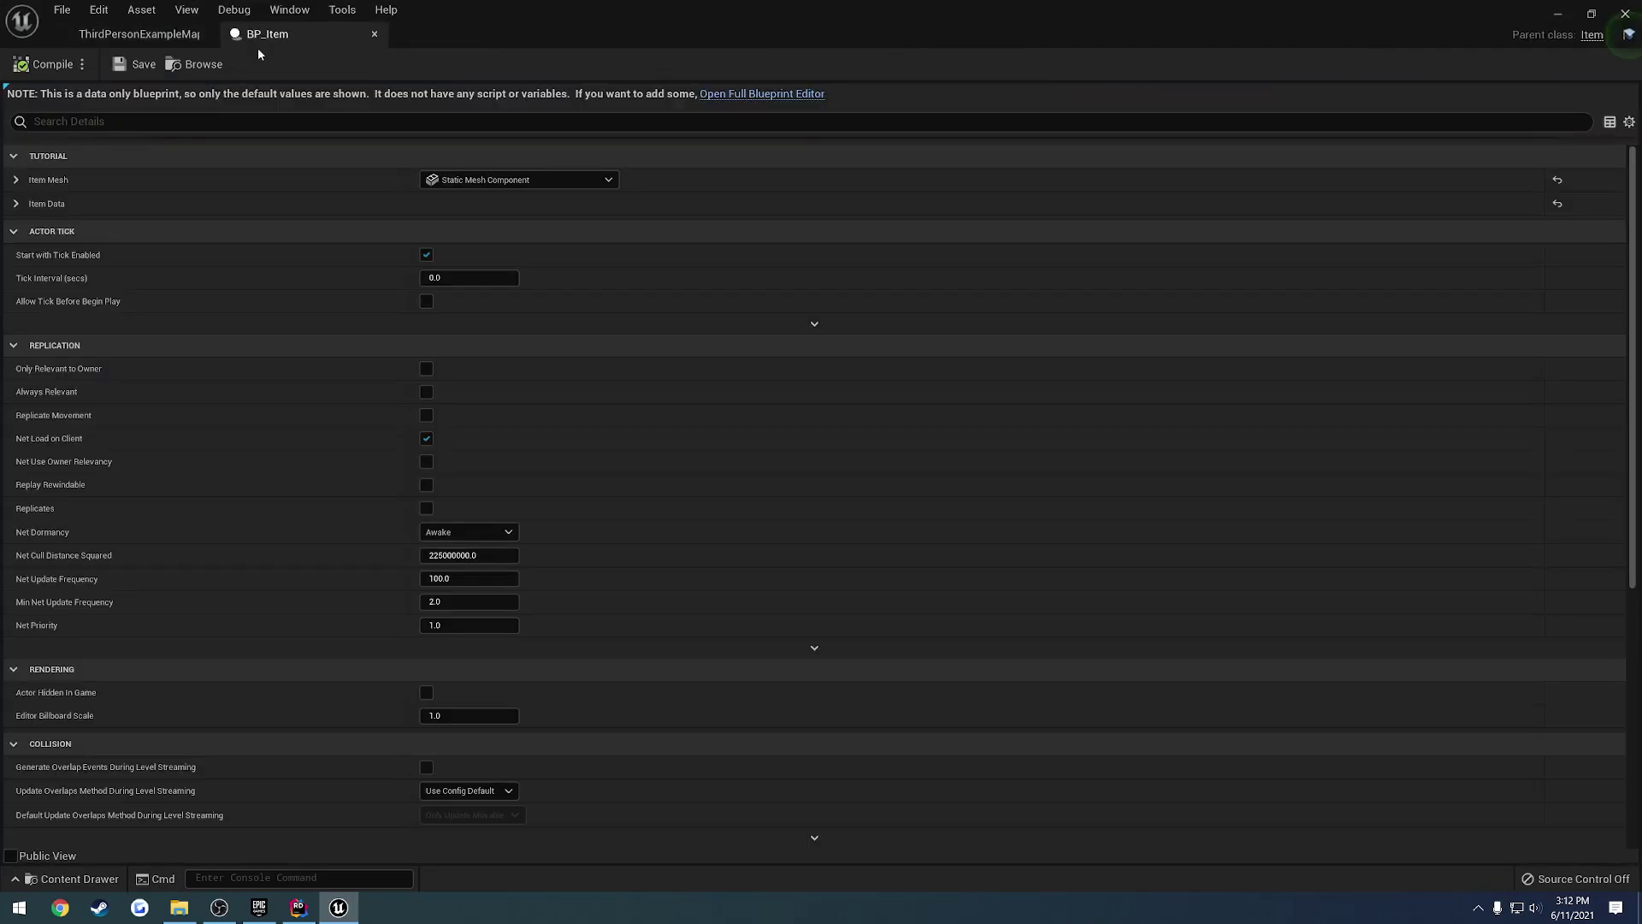
click(765, 94)
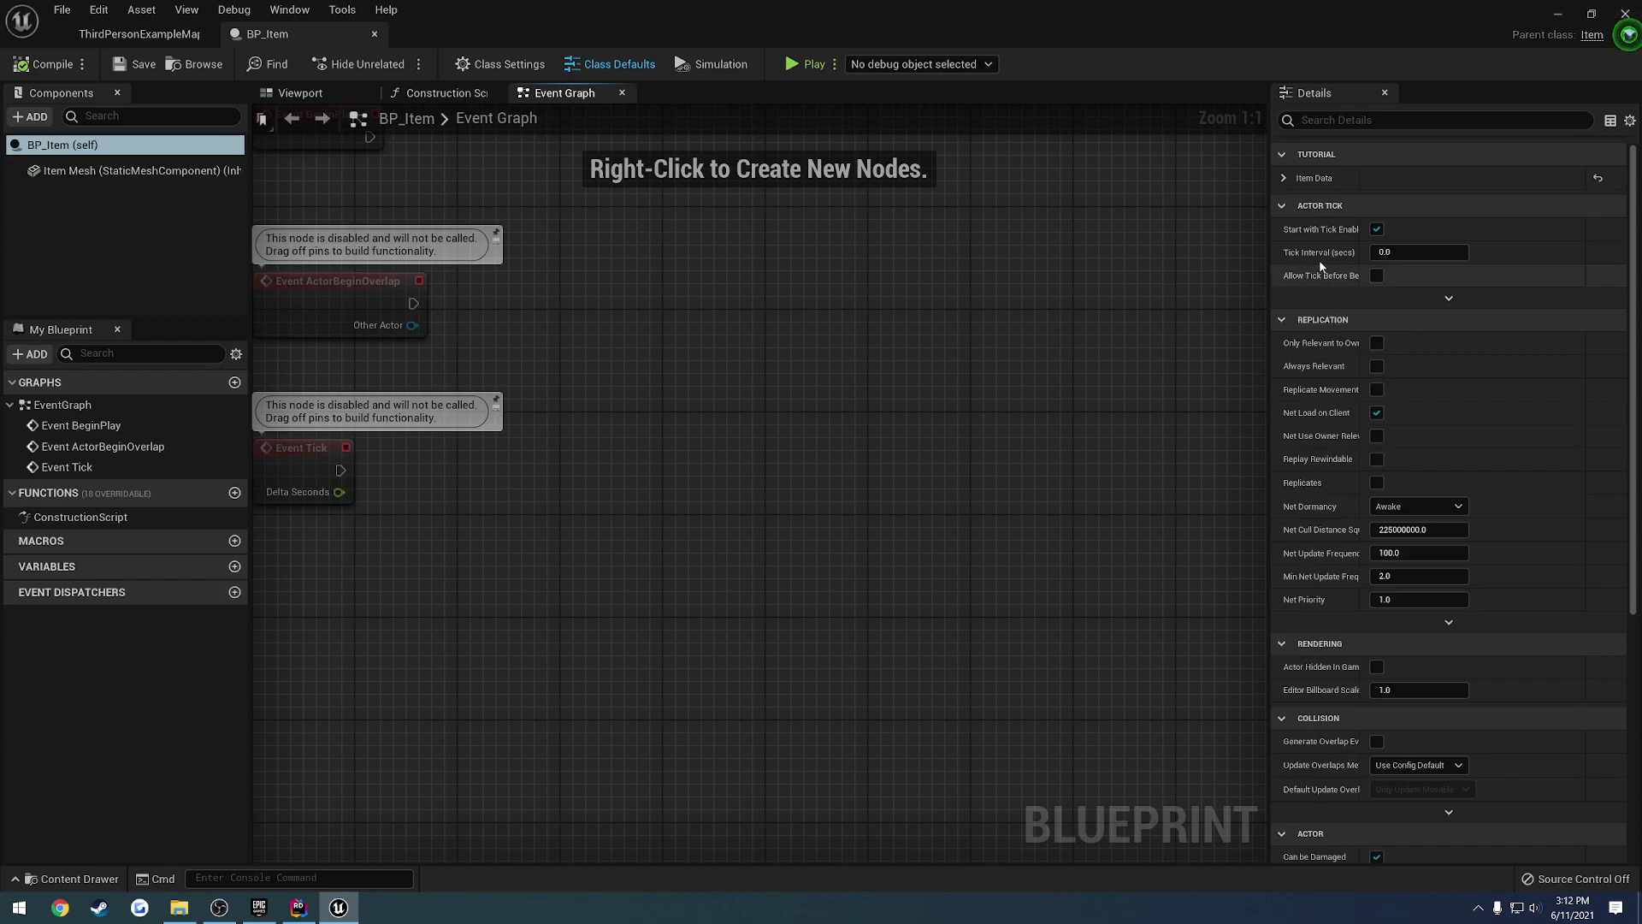
- Examine BP_Item's Item Data defaults and its mesh in the blueprint viewport, and close the blueprint
click(1315, 178)
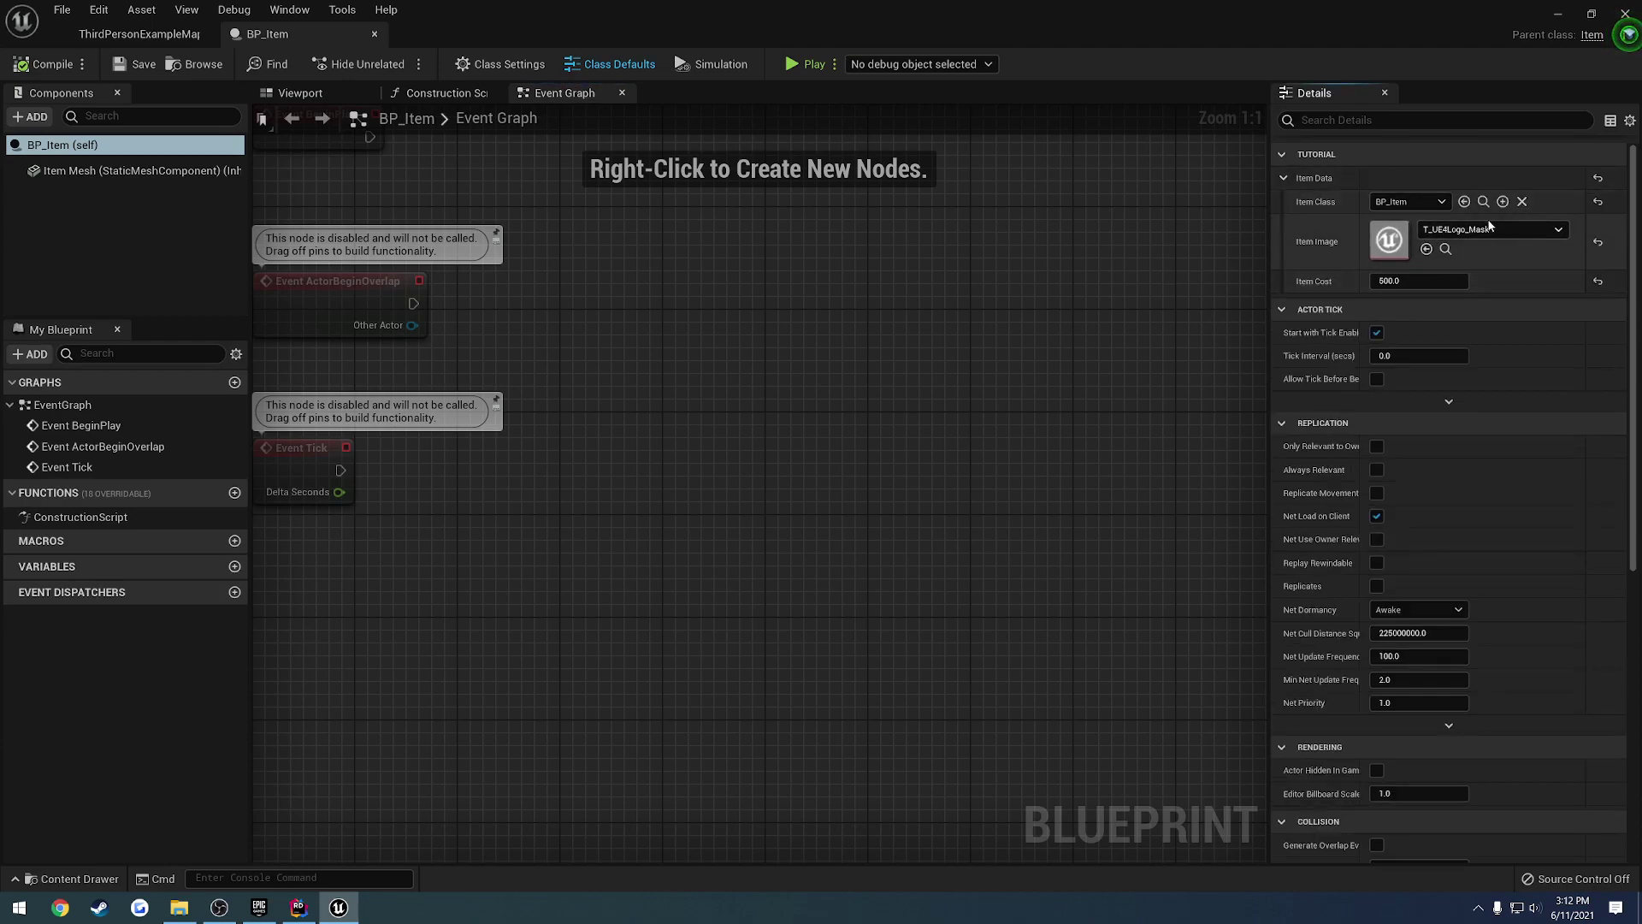
click(346, 87)
right_drag(659, 260, 881, 291)
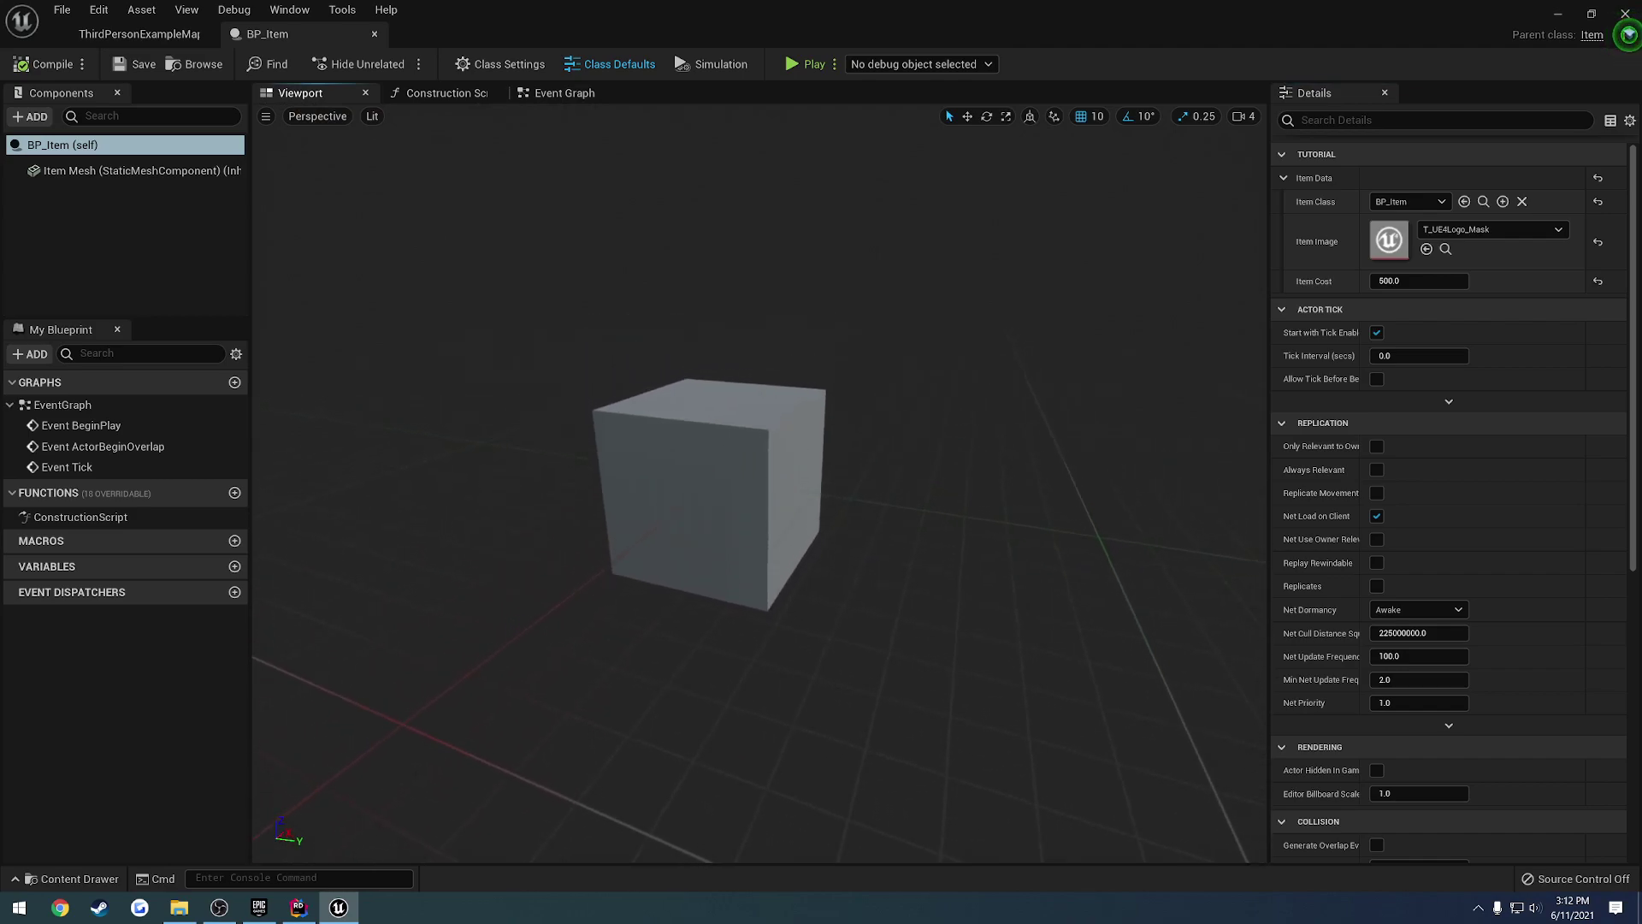
click(374, 33)
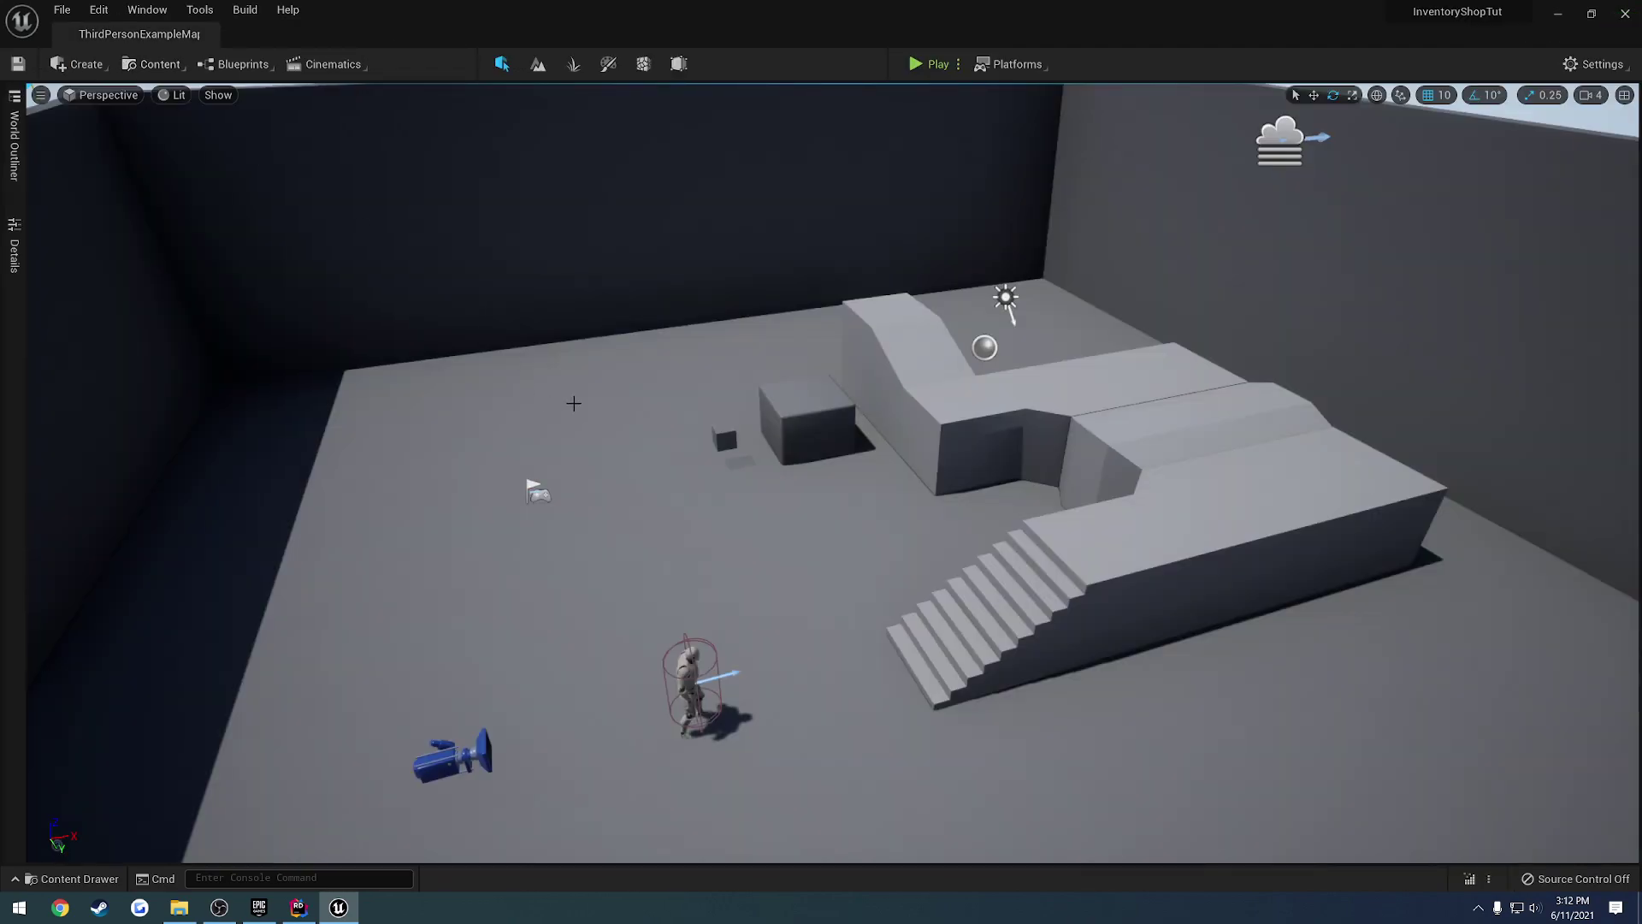
key(w)
mouse_move(755, 524)
right_down()
mouse_move(759, 568)
mouse_move(756, 543)
right_up()
key(a)
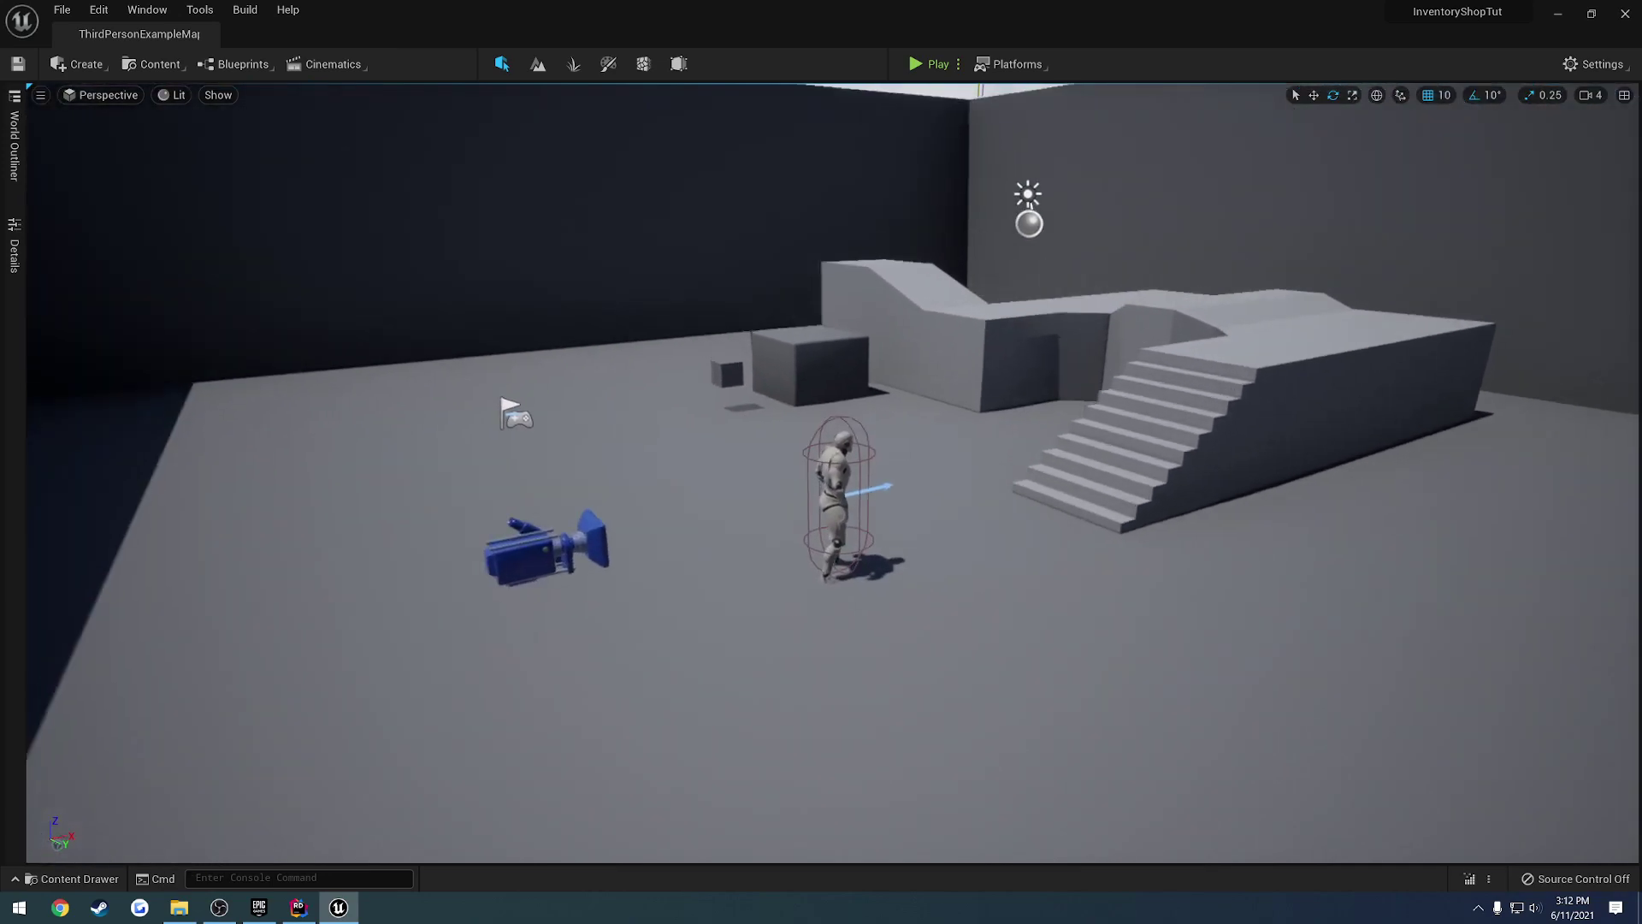
right_drag(752, 488, 896, 679)
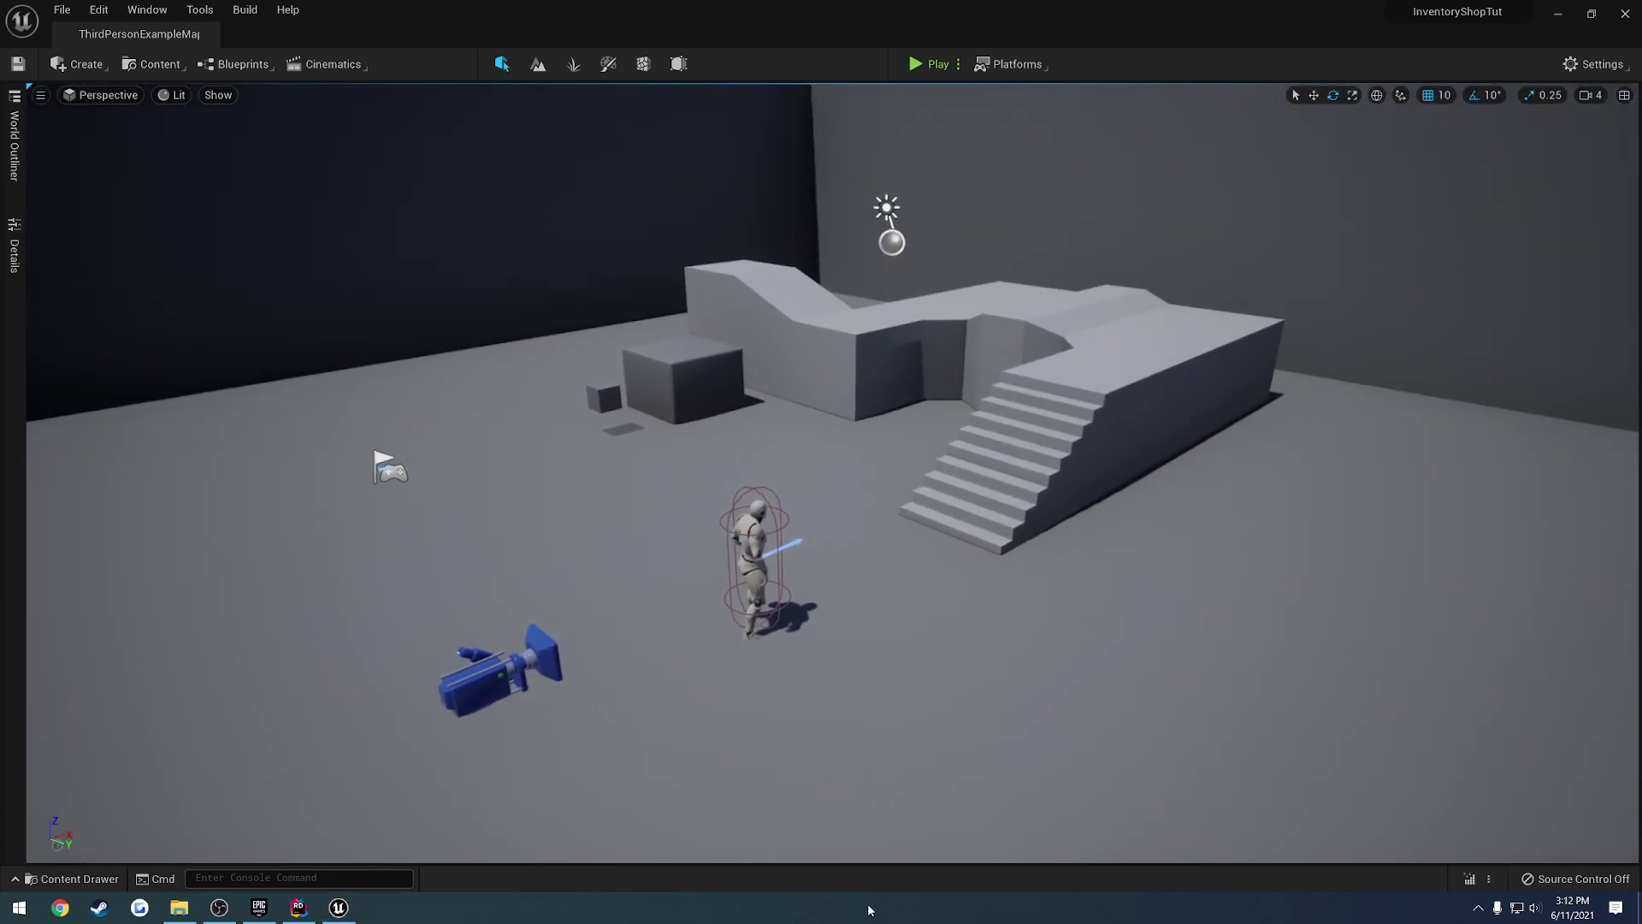